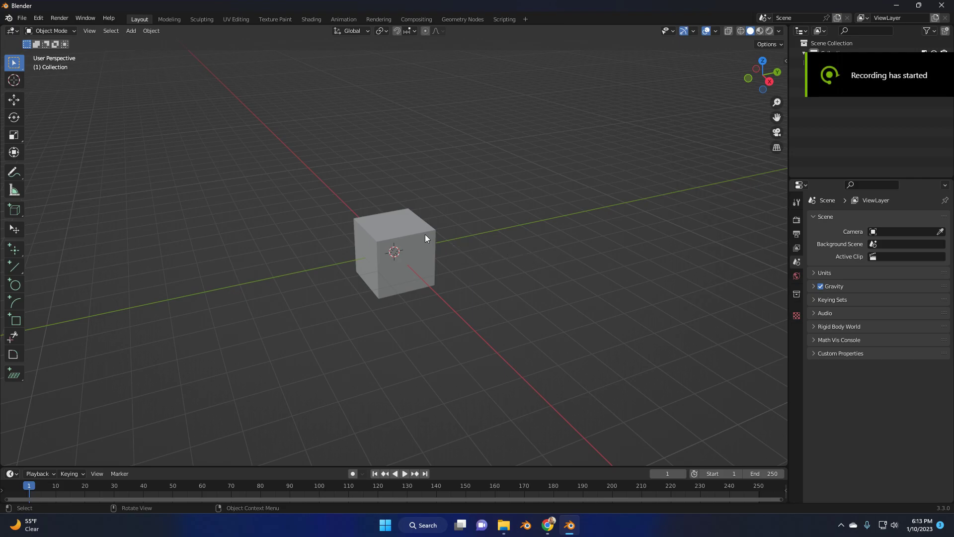
Delete the default cube from the scene
{"action": "left_click", "coordinate": [412, 243]}
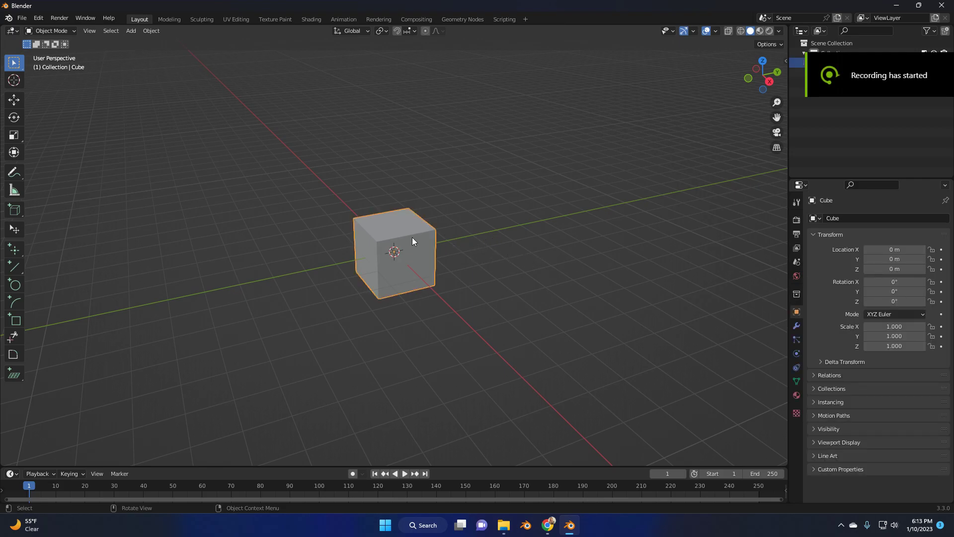
{"action": "key", "text": "x"}
{"action": "left_click", "coordinate": [412, 237]}
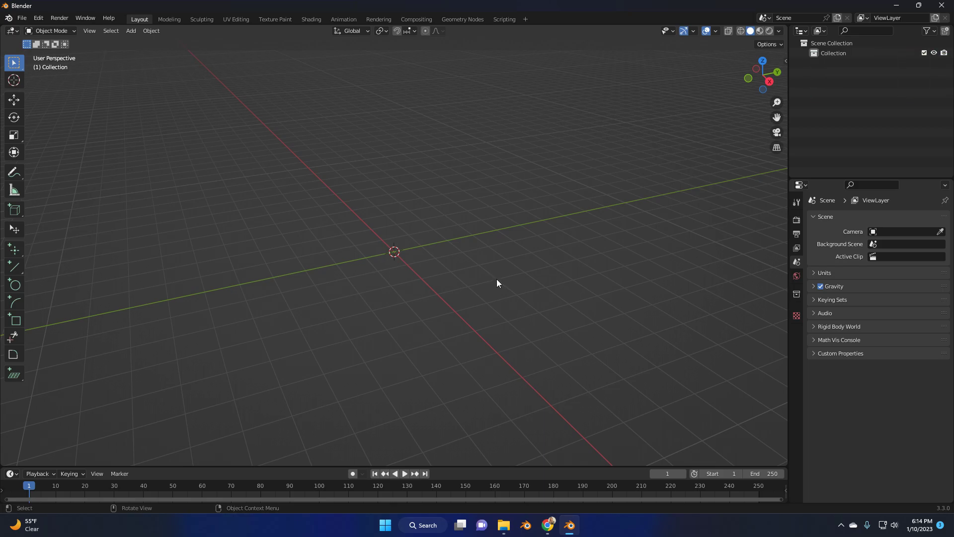
Add a plane mesh at the world origin, seen from the top view
{"action": "key", "text": "KP_7"}
{"action": "middle_click_drag", "start_coordinate": [514, 255], "coordinate": [509, 280], "text": "shift"}
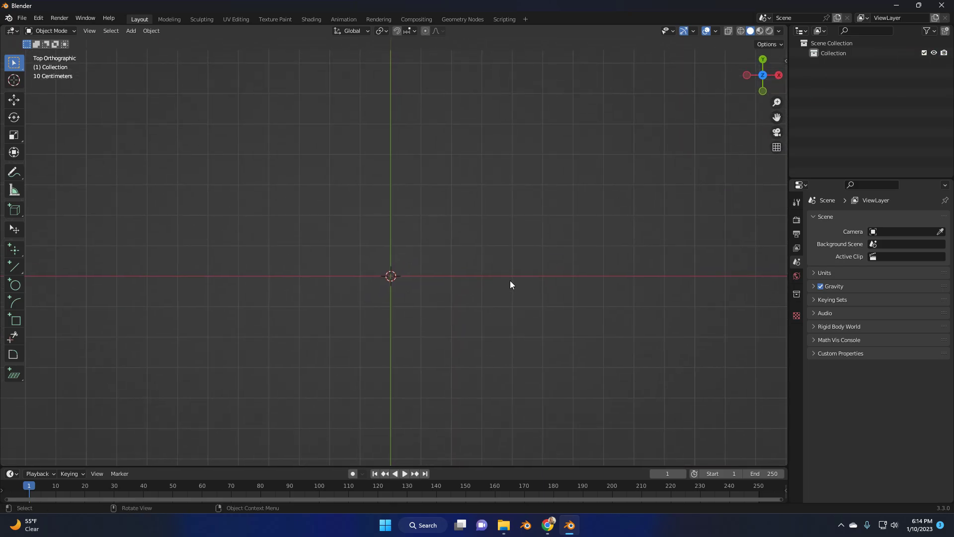
{"action": "key", "text": "shift+a"}
{"action": "mouse_move", "coordinate": [503, 181]}
{"action": "left_click", "coordinate": [552, 184]}
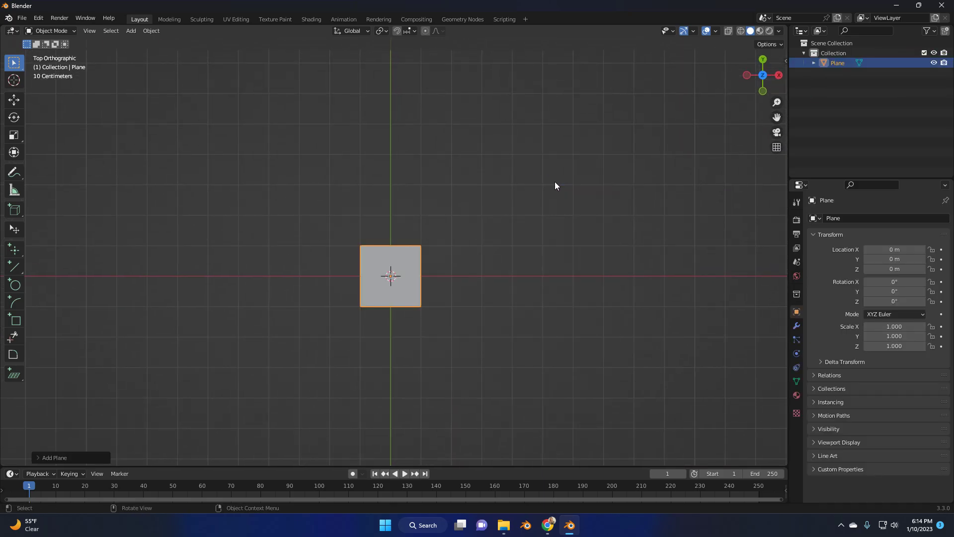
{"action": "scroll", "coordinate": [502, 268], "scroll_direction": "up", "scroll_amount": 4}
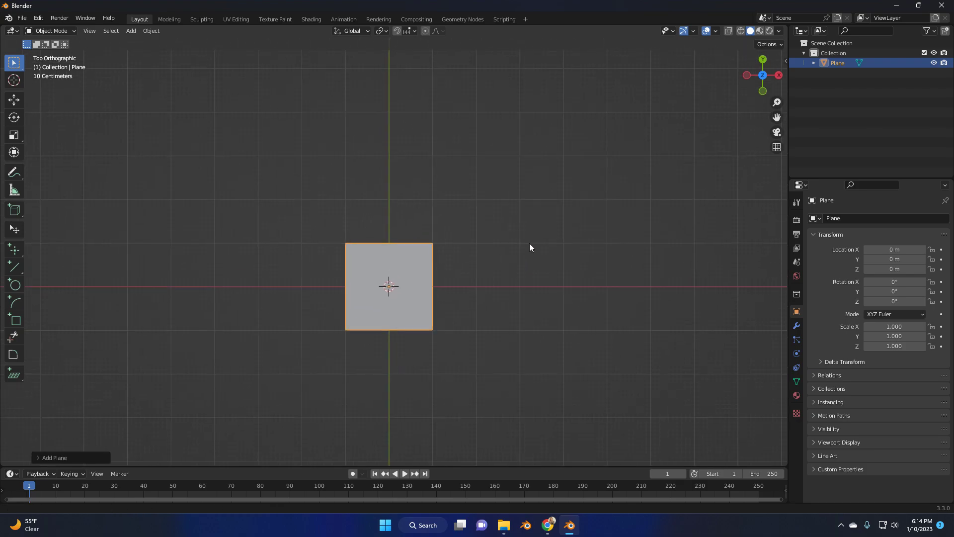
Add a Subdivision Surface modifier to the plane and set its subdivision type to Simple
{"action": "left_click", "coordinate": [798, 327]}
{"action": "left_click", "coordinate": [854, 219]}
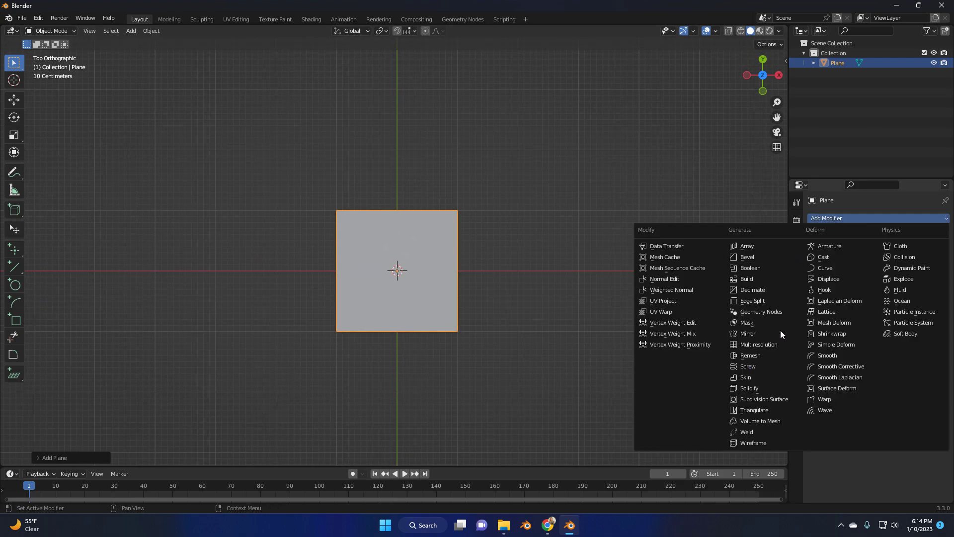
{"action": "left_click", "coordinate": [758, 400]}
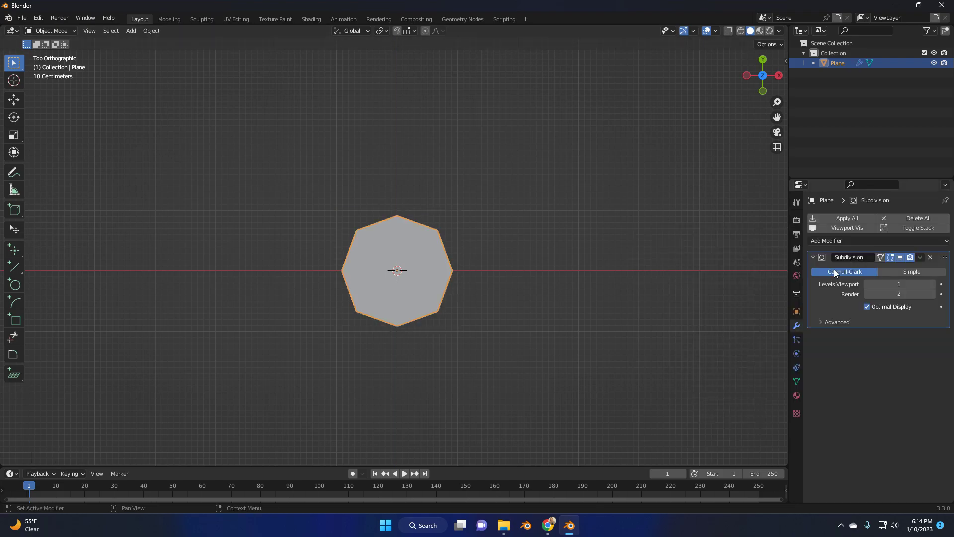
{"action": "left_click", "coordinate": [910, 271]}
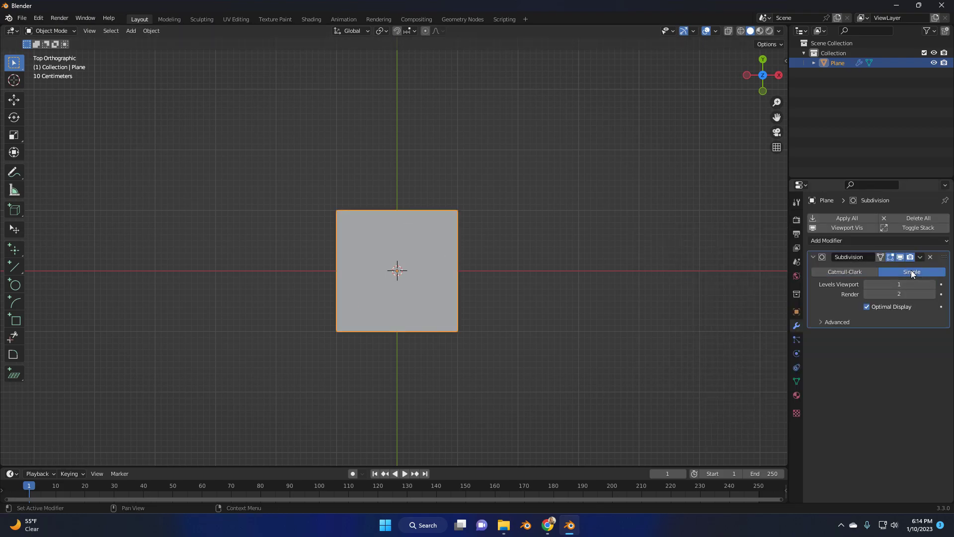
Set the Subdivision modifier's viewport and render levels to 6 and apply the modifier
{"action": "left_click", "coordinate": [933, 285]}
{"action": "left_click", "coordinate": [932, 284]}
{"action": "left_click", "coordinate": [933, 285]}
{"action": "left_click", "coordinate": [932, 284]}
{"action": "left_click", "coordinate": [932, 284]}
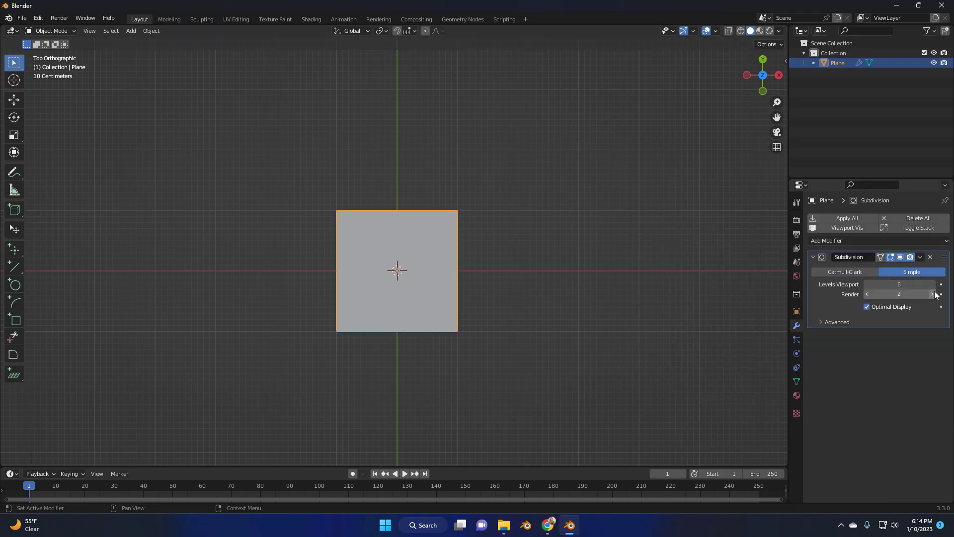
{"action": "left_click", "coordinate": [933, 295]}
{"action": "left_click", "coordinate": [933, 294]}
{"action": "left_click", "coordinate": [932, 295]}
{"action": "left_click", "coordinate": [933, 294]}
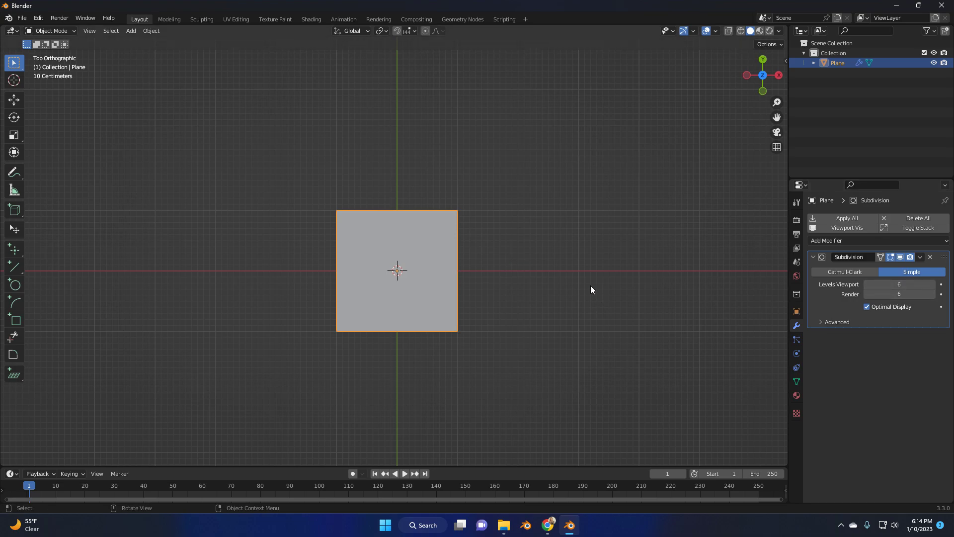
{"action": "left_click", "coordinate": [920, 257]}
{"action": "left_click", "coordinate": [893, 268]}
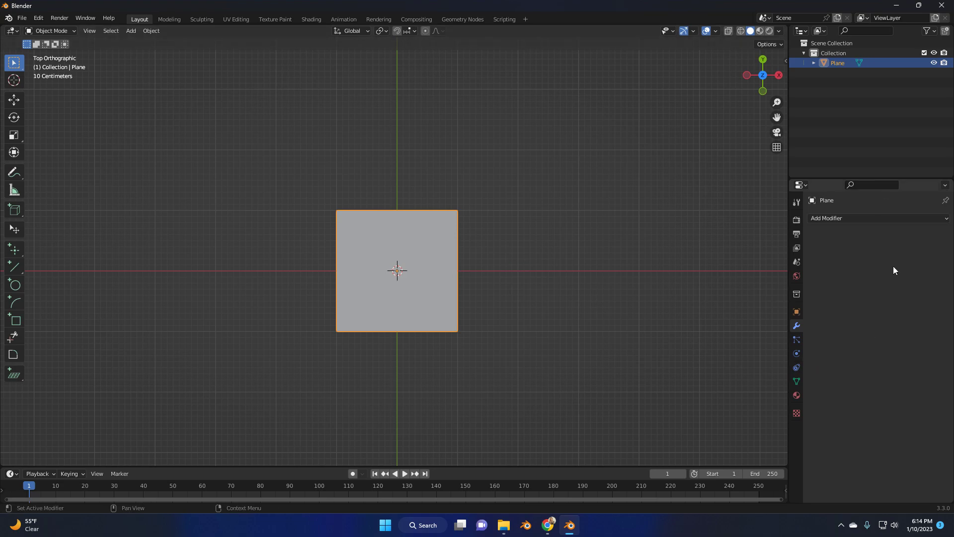
Check the plane's subdivided mesh in Edit Mode and return to Object Mode
{"action": "left_click", "coordinate": [68, 32]}
{"action": "left_click", "coordinate": [61, 51]}
{"action": "mouse_move", "coordinate": [552, 303]}
{"action": "middle_mouse_down"}
{"action": "mouse_move", "coordinate": [537, 276]}
{"action": "mouse_move", "coordinate": [550, 294]}
{"action": "middle_mouse_up"}
{"action": "key", "text": "Tab"}
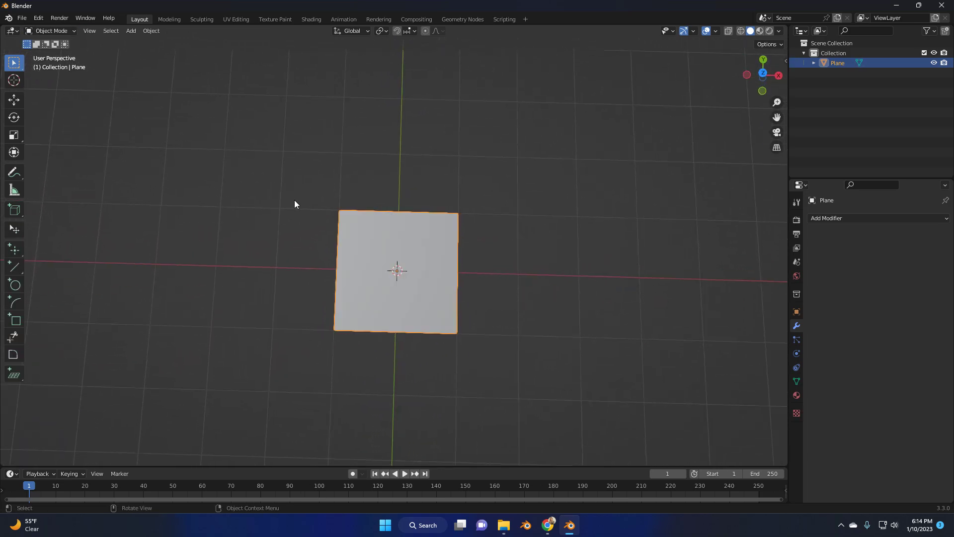
{"action": "middle_click_drag", "start_coordinate": [608, 309], "coordinate": [610, 312]}
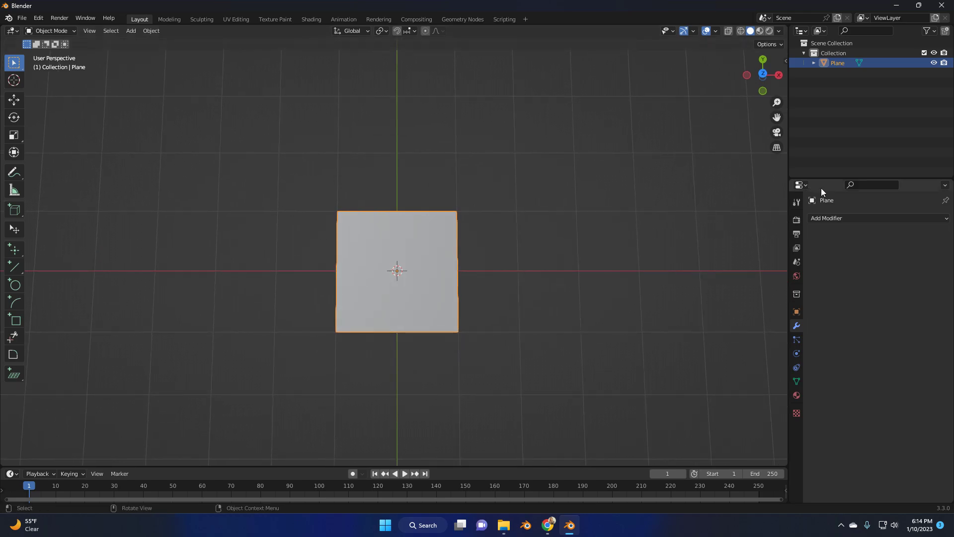
Create a vertex group on the plane and name it "Gunshape lul"
{"action": "left_click", "coordinate": [796, 380]}
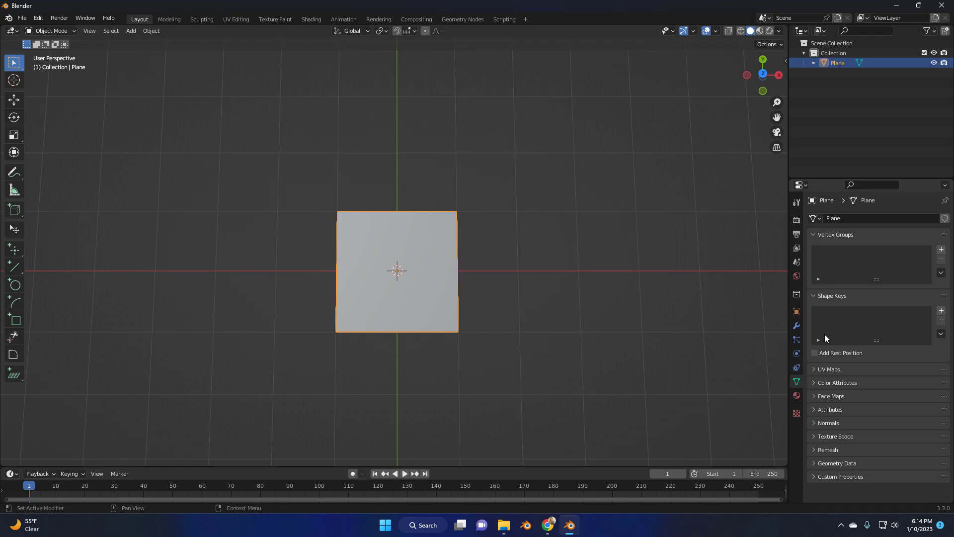
{"action": "left_click", "coordinate": [941, 249]}
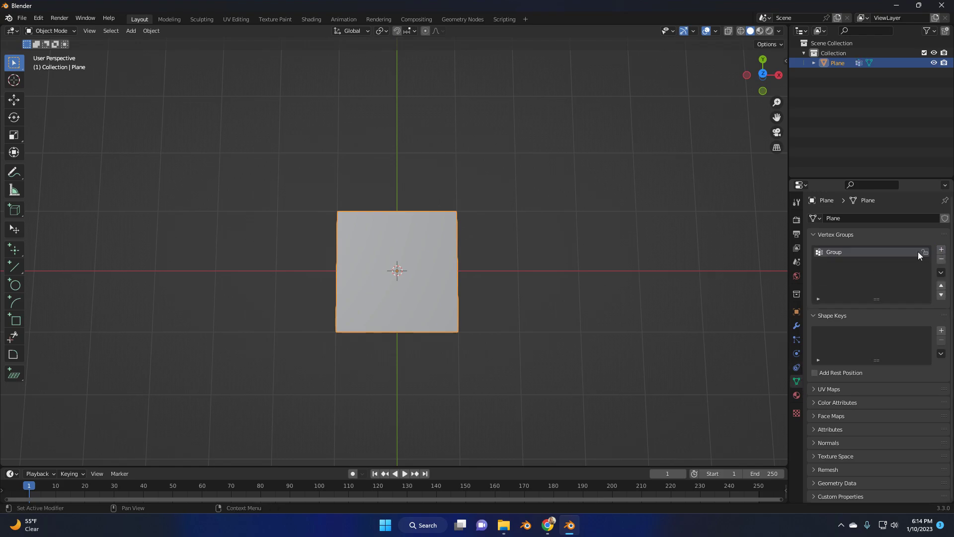
{"action": "double_click", "coordinate": [876, 252]}
{"action": "type", "text": "Gunshape lul"}
{"action": "key", "text": "Return"}
Add a Vertex Weight Edit modifier to the plane and assign it the vertex group "Gunshape lul"
{"action": "left_click", "coordinate": [798, 326]}
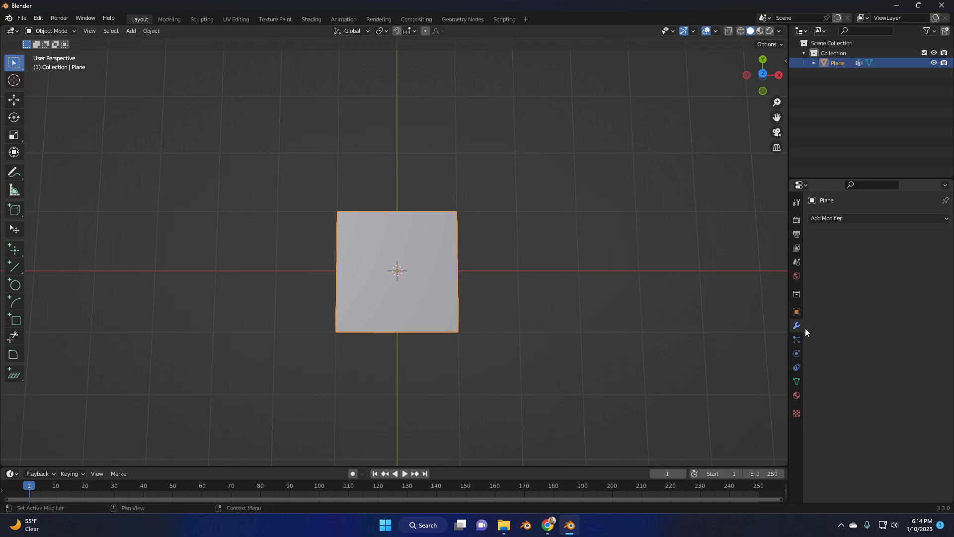
{"action": "left_click", "coordinate": [874, 219]}
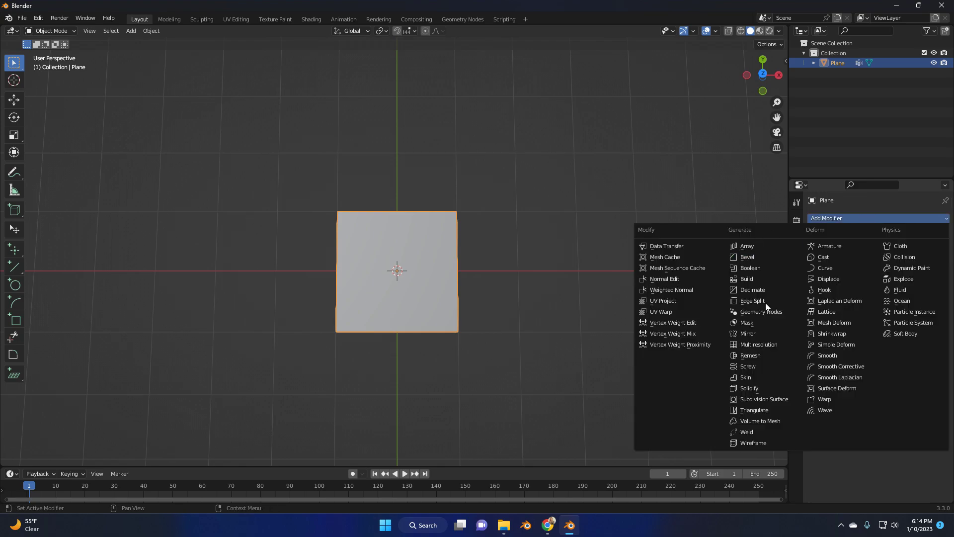
{"action": "left_click", "coordinate": [696, 324]}
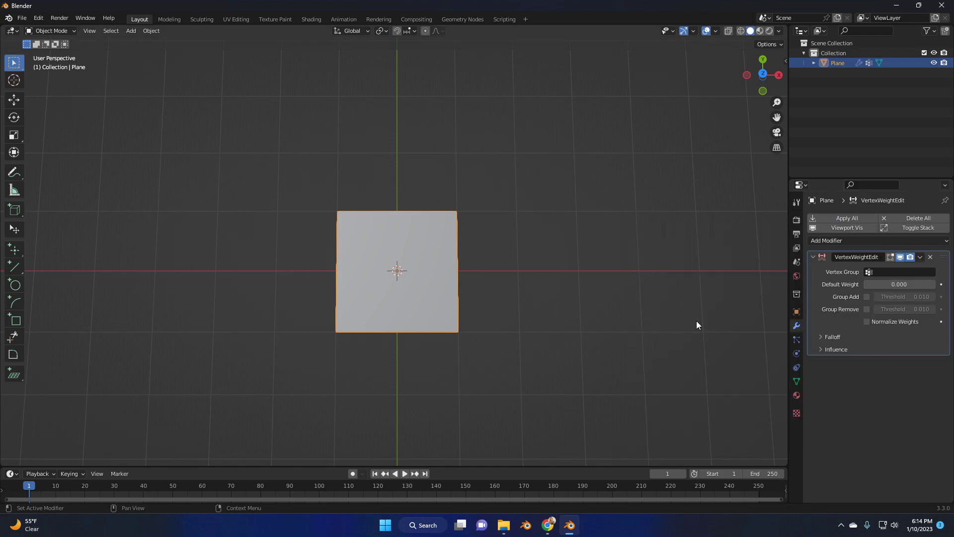
{"action": "left_click", "coordinate": [889, 272]}
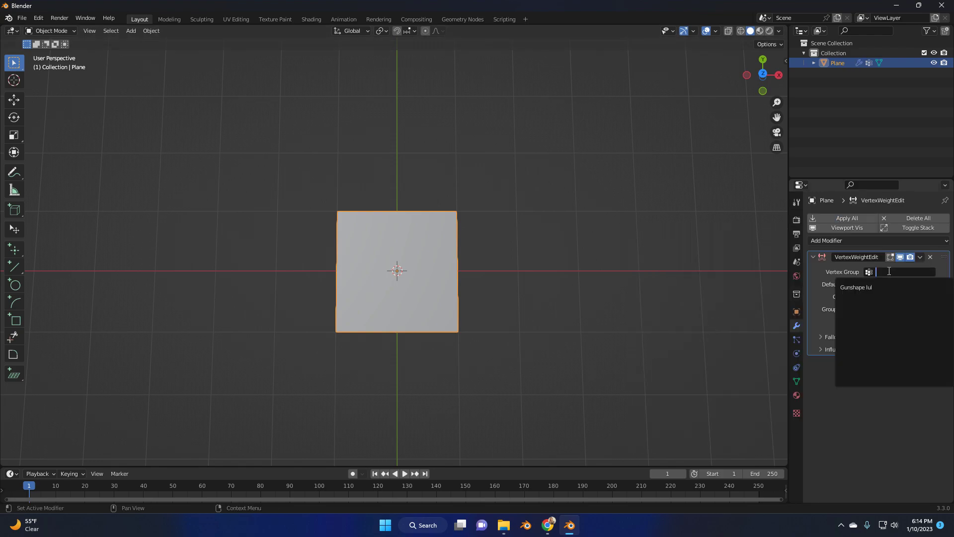
{"action": "left_click", "coordinate": [865, 287]}
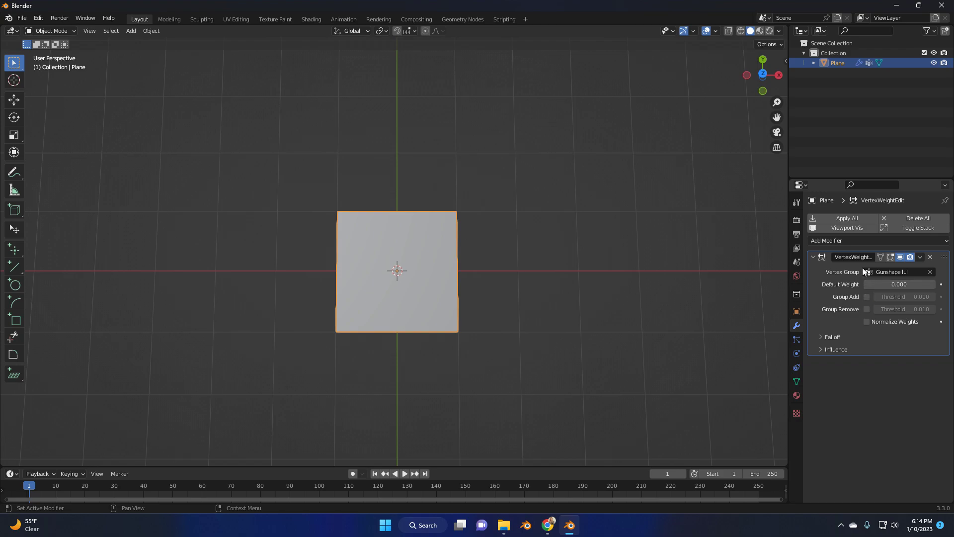
Enable Group Add in the Vertex Weight Edit modifier and set its falloff type to Sharp
{"action": "left_click", "coordinate": [866, 296]}
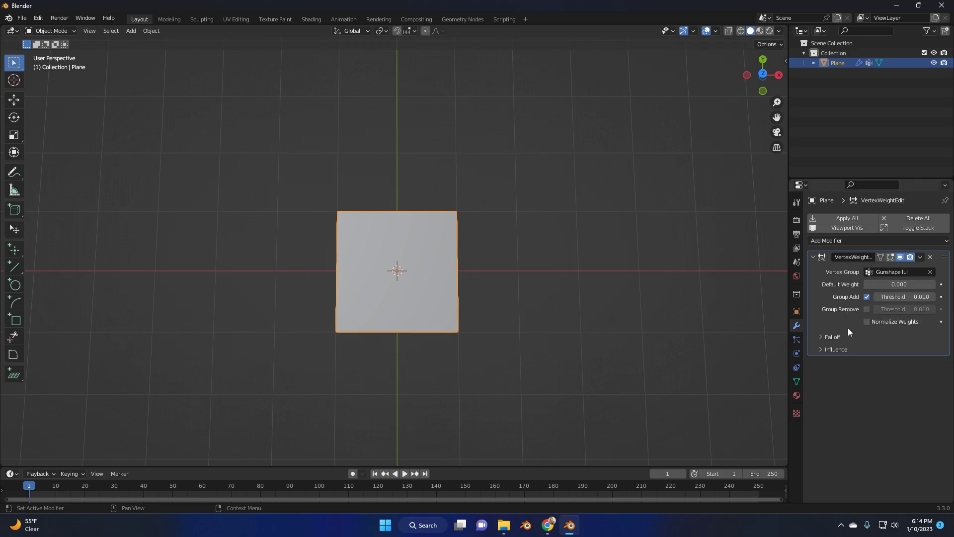
{"action": "left_click", "coordinate": [823, 337]}
{"action": "left_click", "coordinate": [887, 352]}
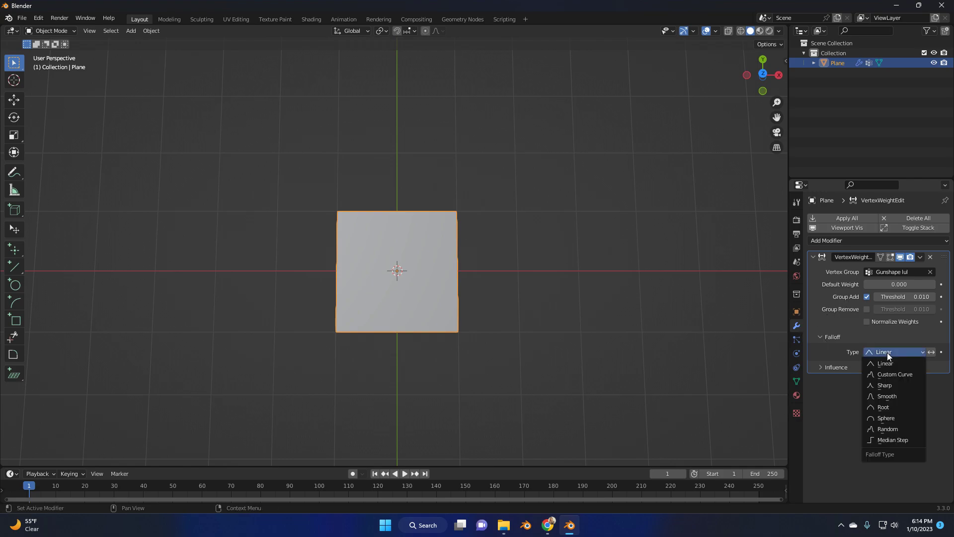
{"action": "left_click", "coordinate": [896, 386]}
Create a new mask texture for the Vertex Weight Edit modifier's influence and load gunalpha.png from the Desktop into it
{"action": "left_click", "coordinate": [825, 368]}
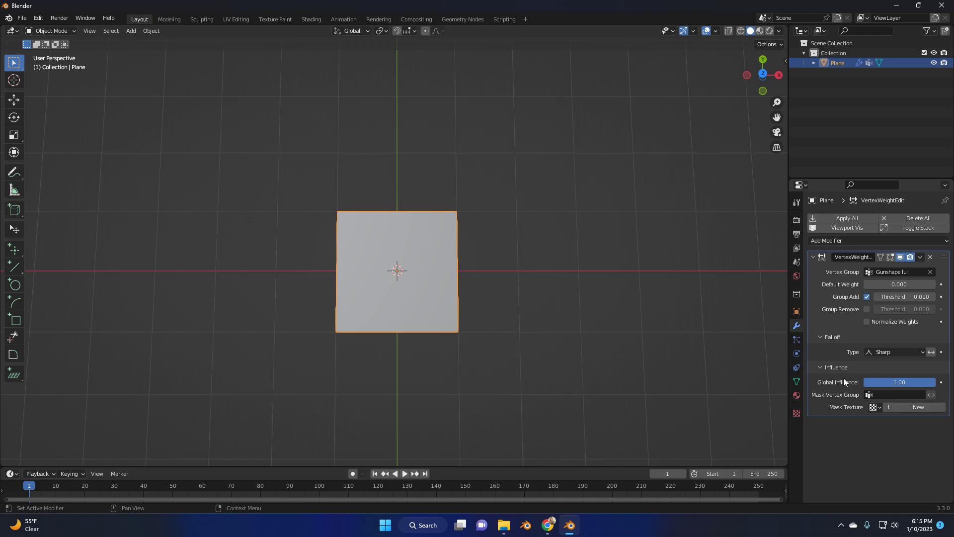
{"action": "left_click", "coordinate": [899, 407]}
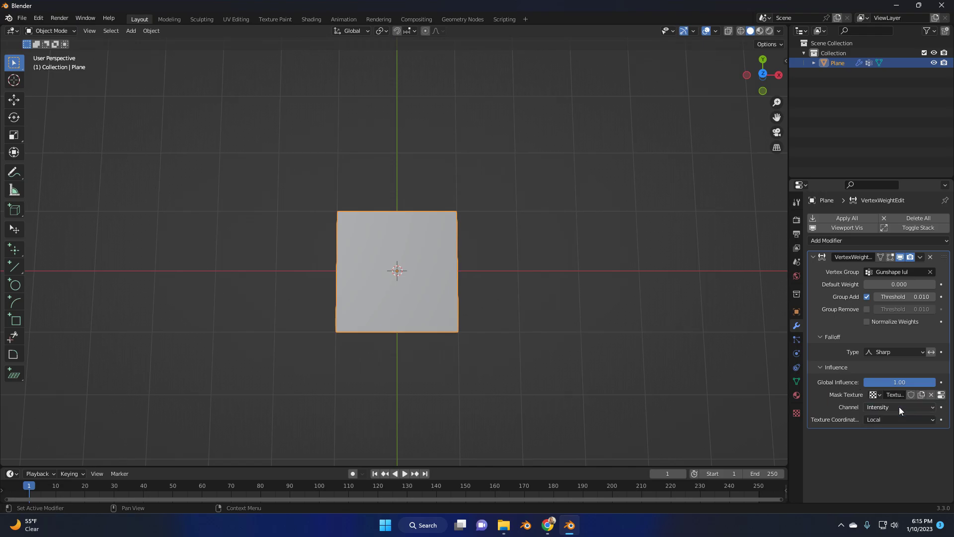
{"action": "left_click", "coordinate": [940, 396]}
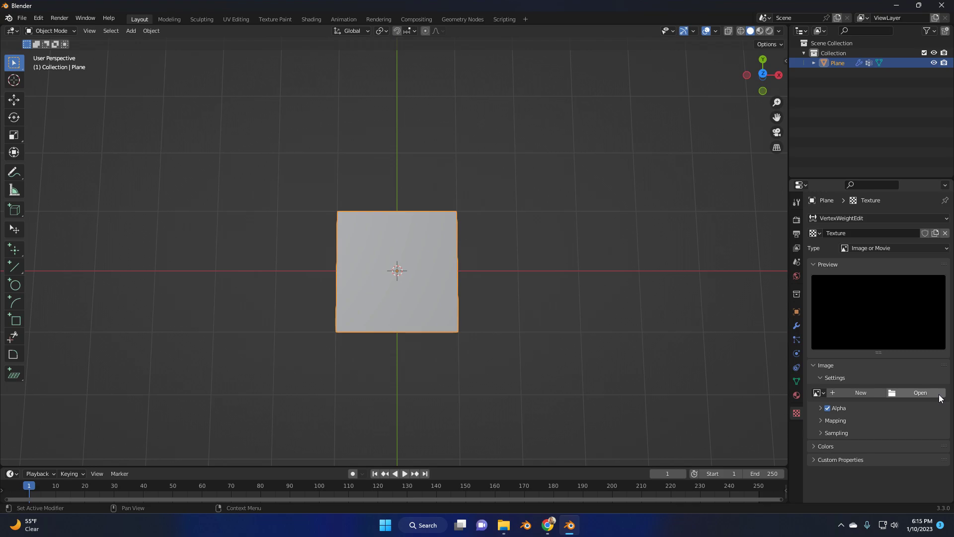
{"action": "left_click", "coordinate": [904, 393]}
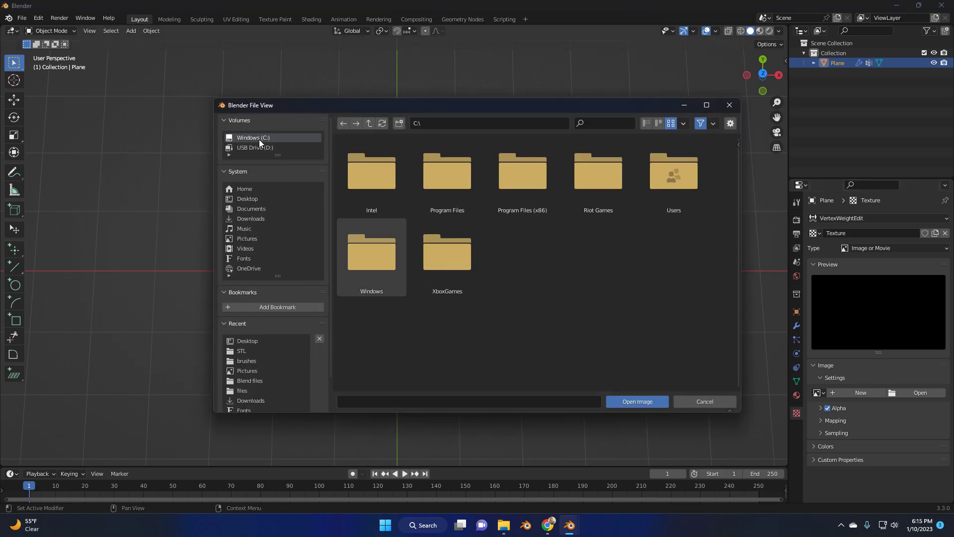
{"action": "left_click", "coordinate": [254, 199]}
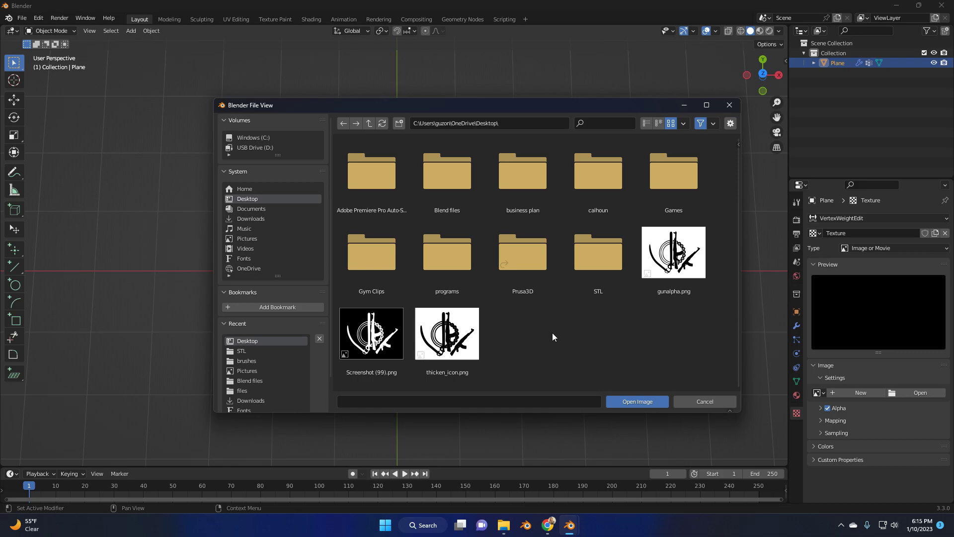
{"action": "left_click", "coordinate": [665, 271]}
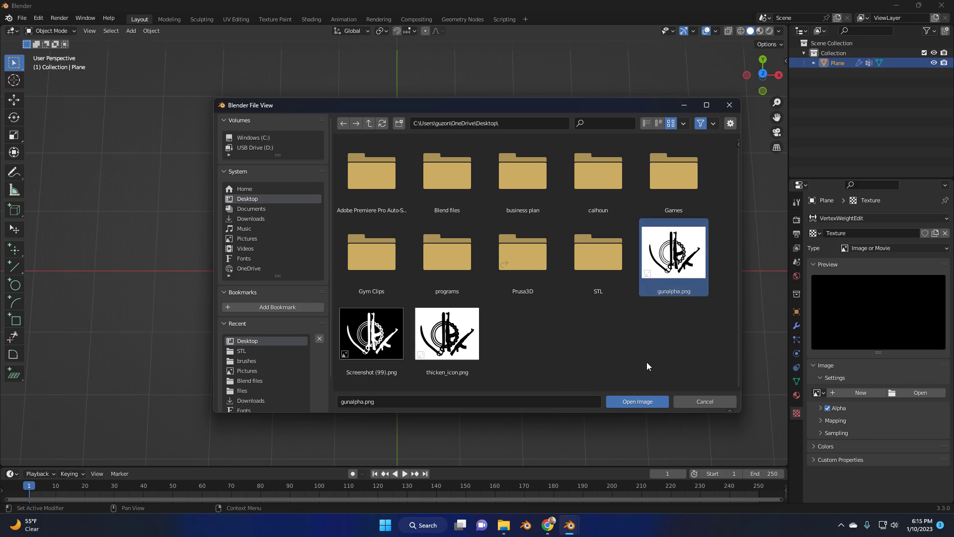
{"action": "left_click", "coordinate": [661, 399]}
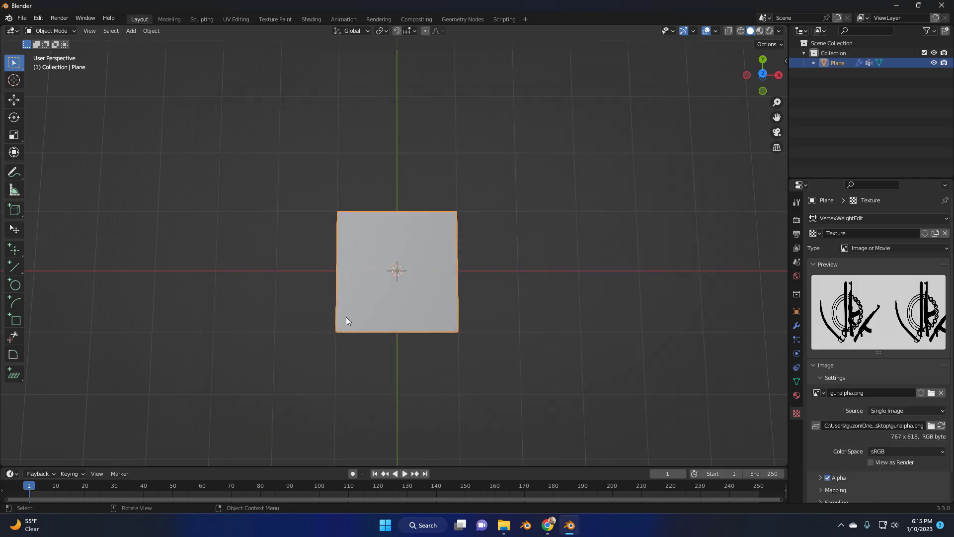
Add a Mask modifier to the plane and assign it the vertex group "Gunshape lul"
{"action": "left_click", "coordinate": [797, 325]}
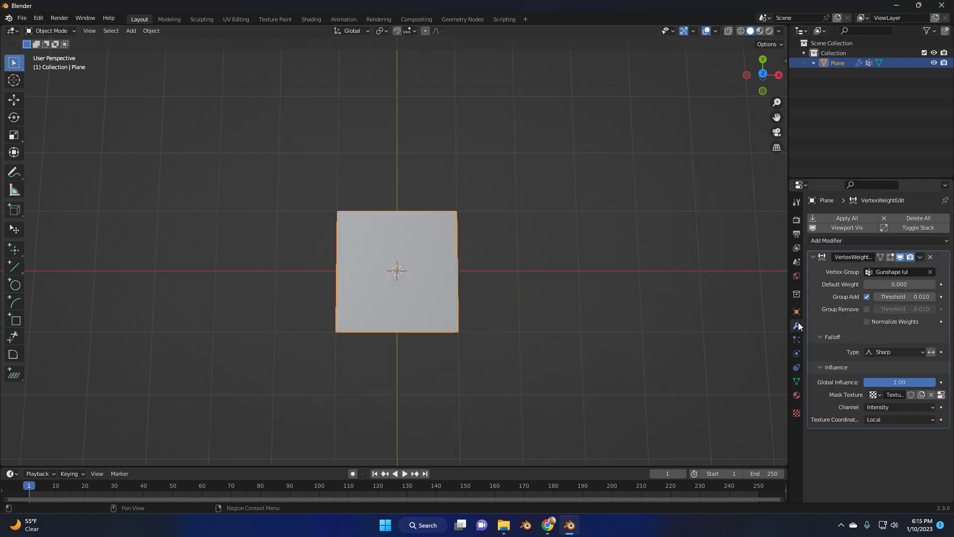
{"action": "left_click", "coordinate": [839, 241]}
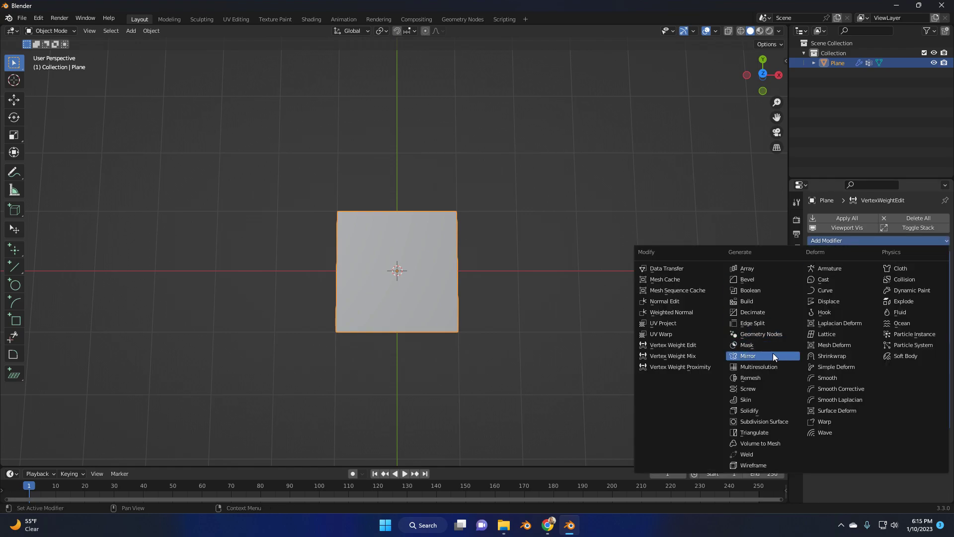
{"action": "left_click", "coordinate": [758, 344]}
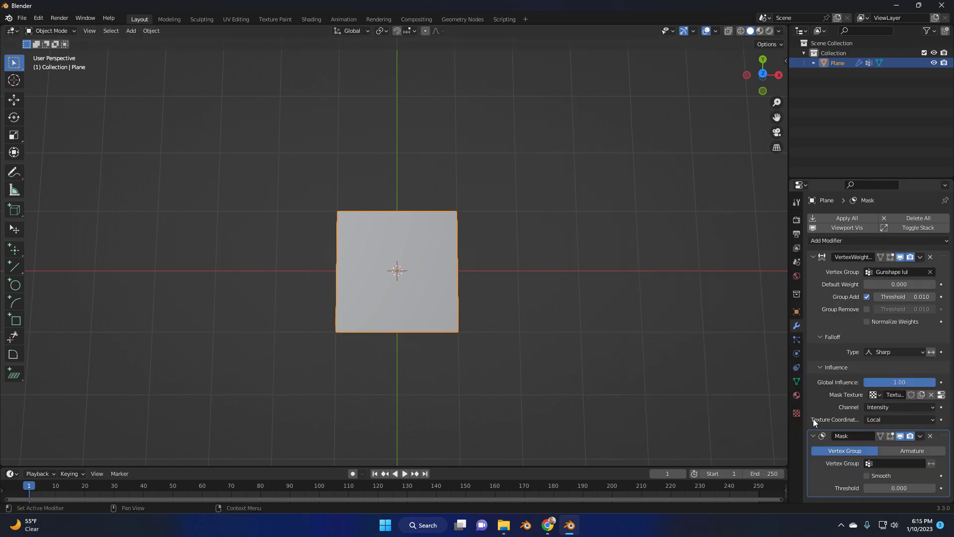
{"action": "left_click", "coordinate": [879, 462]}
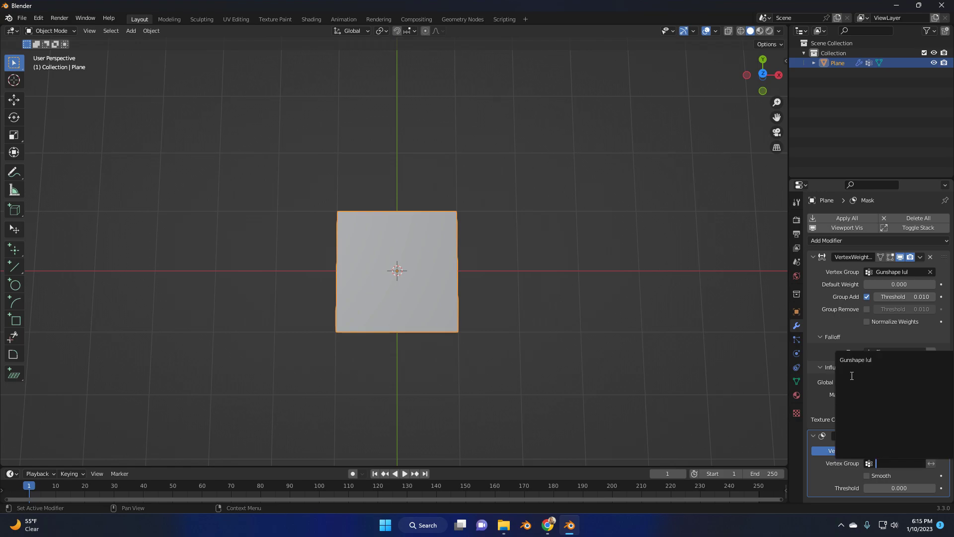
{"action": "left_click", "coordinate": [872, 360]}
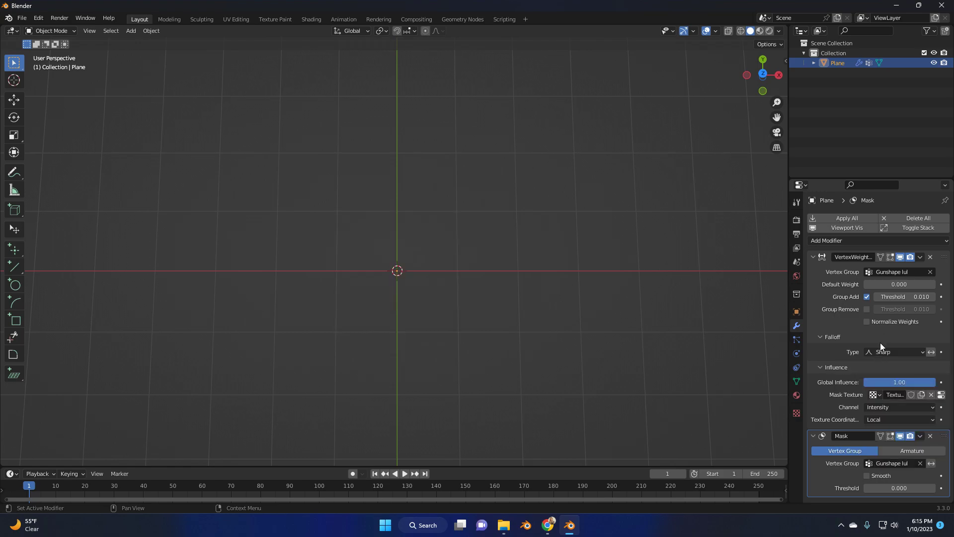
Add a Subdivision Surface modifier to the plane and move it to the first place in the modifier stack
{"action": "left_click", "coordinate": [859, 240]}
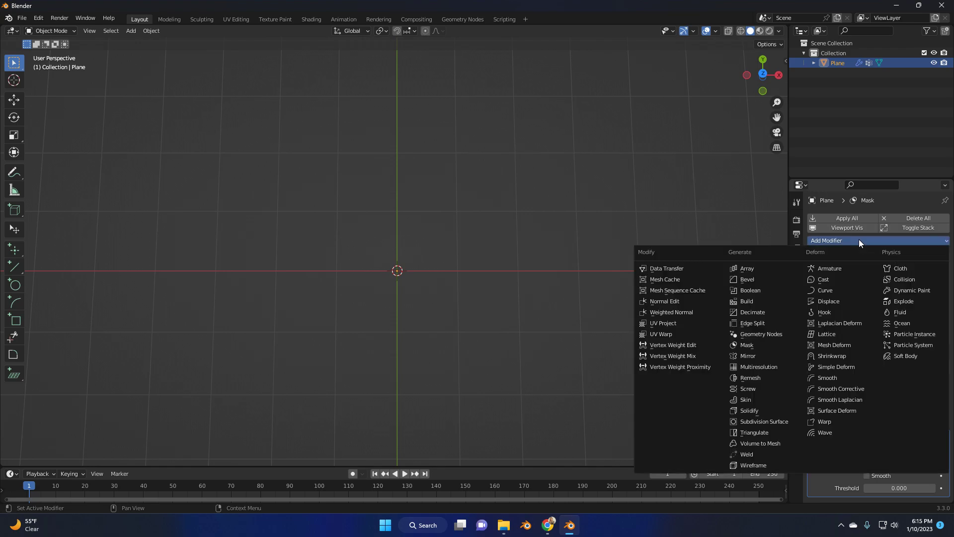
{"action": "left_click", "coordinate": [762, 421]}
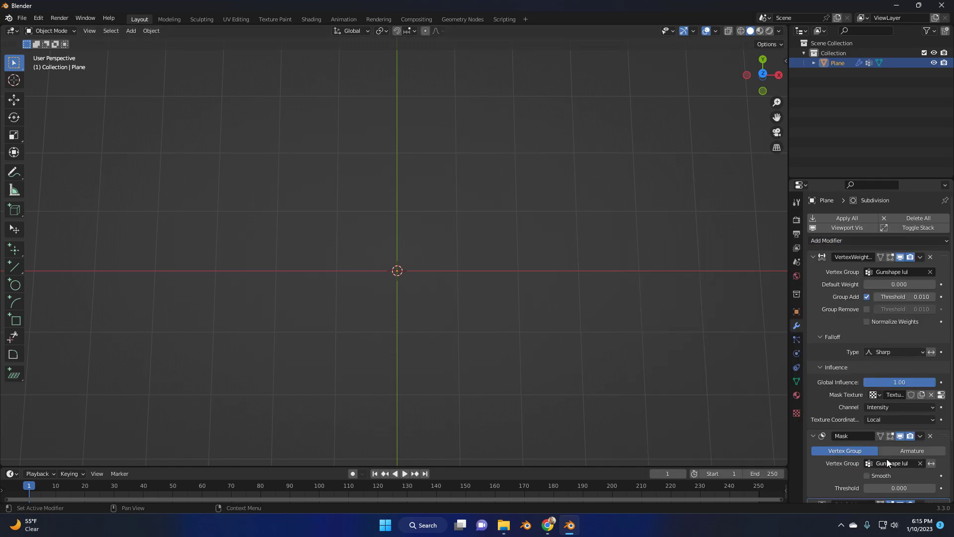
{"action": "scroll", "coordinate": [886, 458], "scroll_direction": "down", "scroll_amount": 3}
{"action": "left_click", "coordinate": [920, 431]}
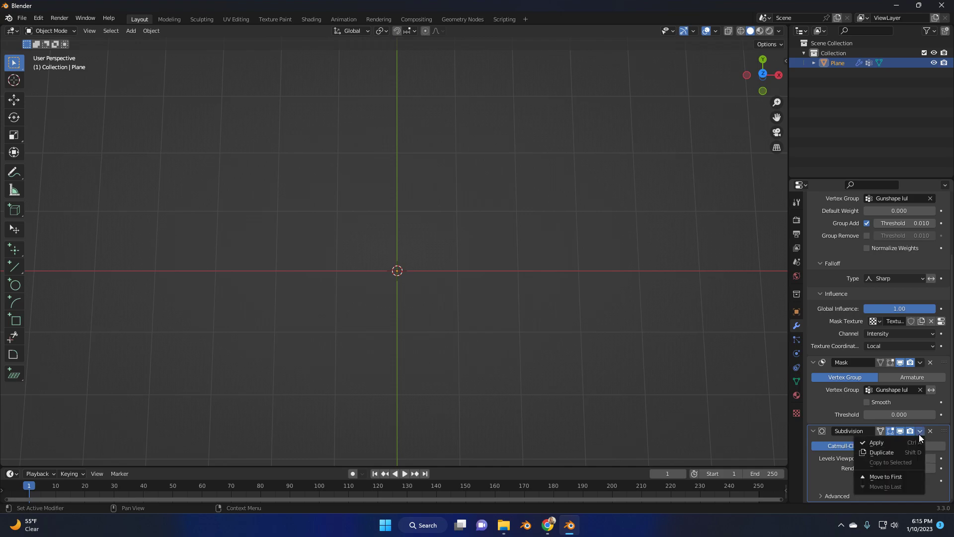
{"action": "left_click", "coordinate": [862, 427]}
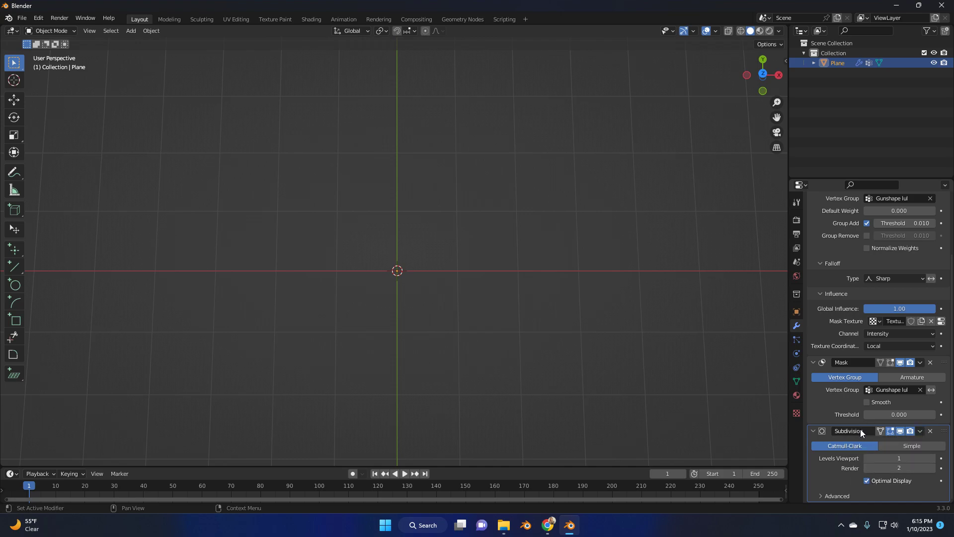
{"action": "left_click", "coordinate": [920, 431]}
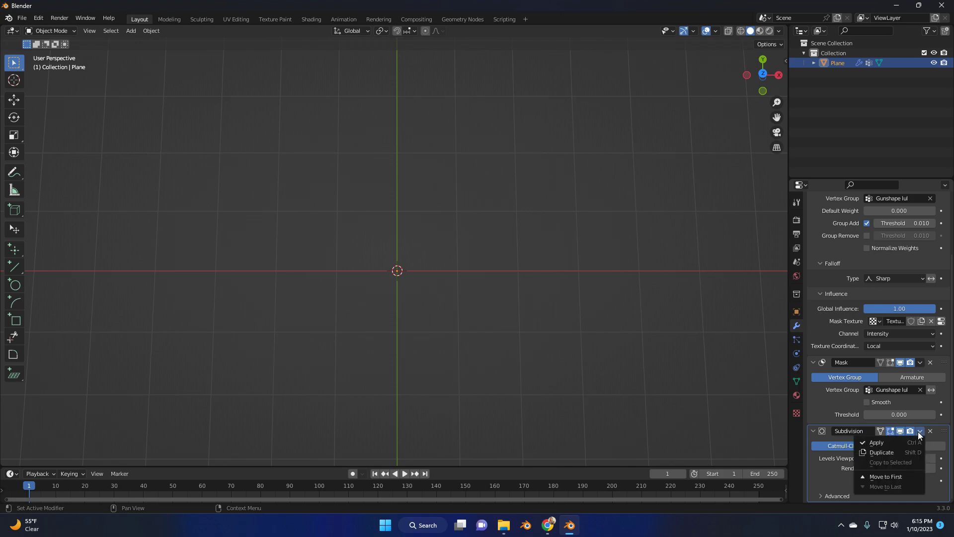
{"action": "left_click", "coordinate": [892, 477]}
{"action": "scroll", "coordinate": [916, 350], "scroll_direction": "up", "scroll_amount": 3}
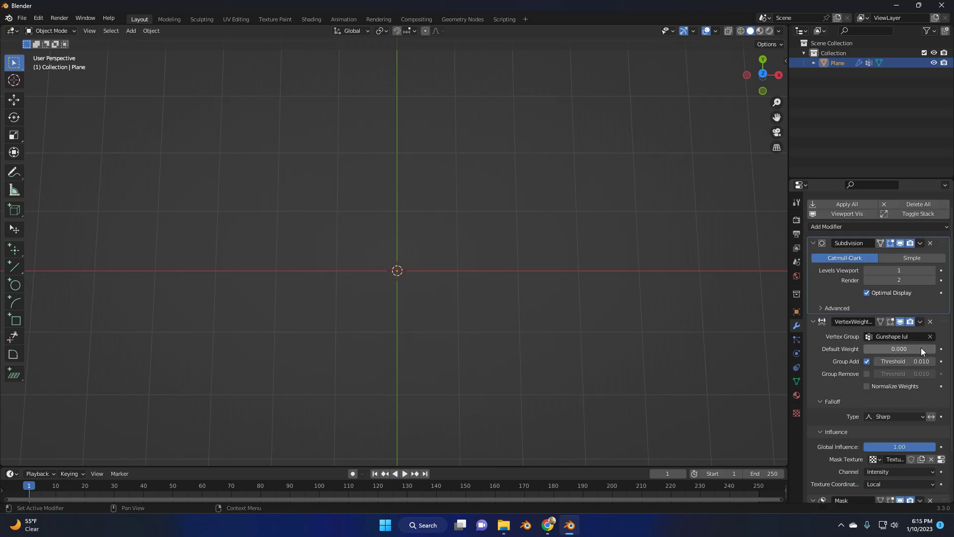
Raise the Vertex Weight Edit modifier's default weight to 0.041
{"action": "scroll", "coordinate": [848, 388], "scroll_direction": "down", "scroll_amount": 3}
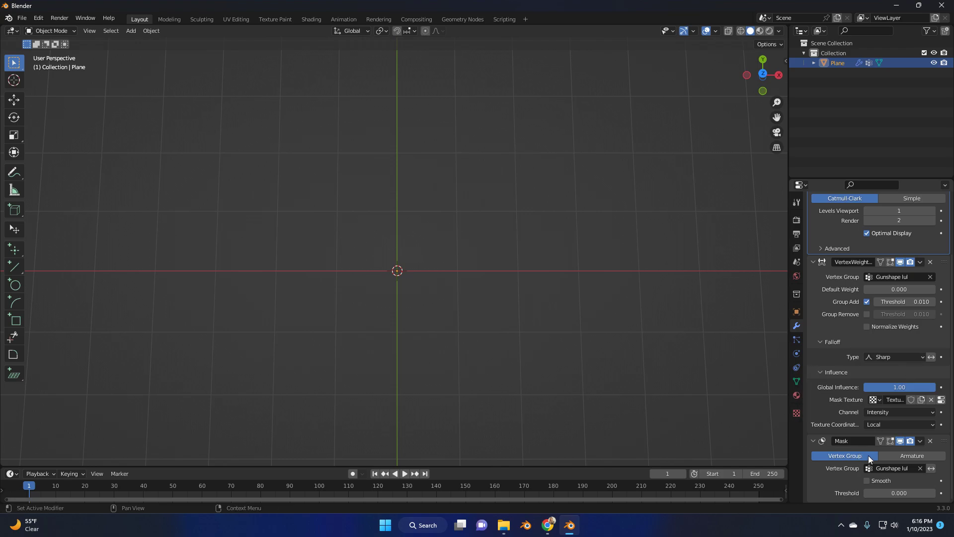
{"action": "scroll", "coordinate": [862, 426], "scroll_direction": "up", "scroll_amount": 2}
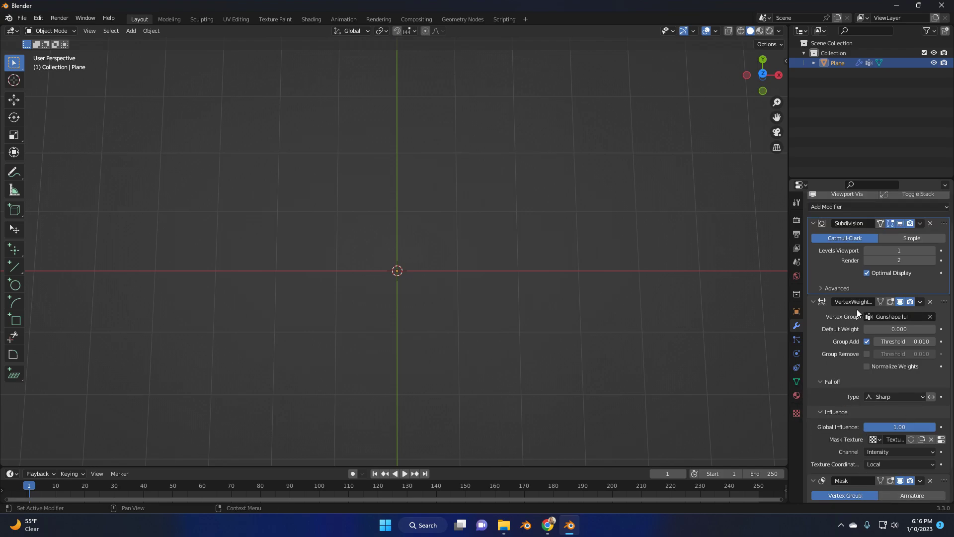
{"action": "left_click", "coordinate": [899, 328]}
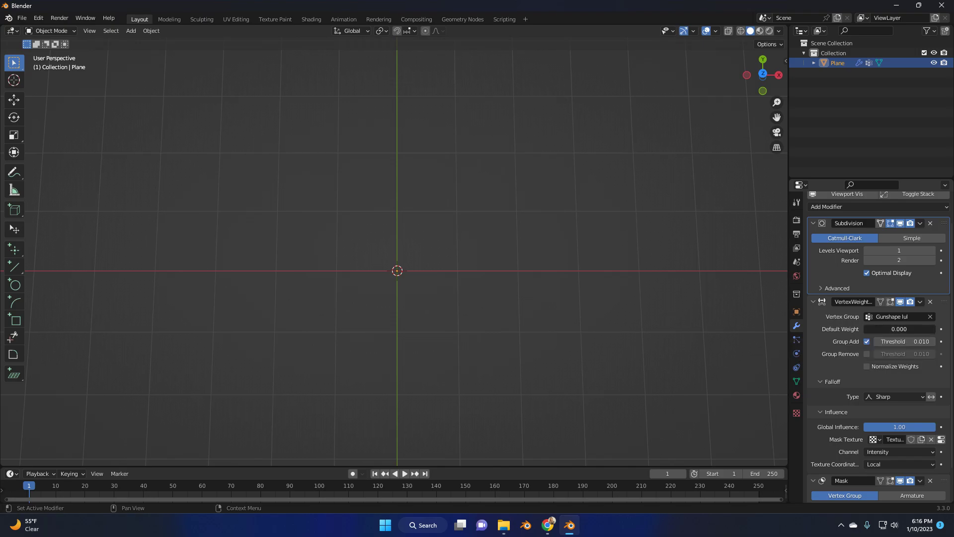
{"action": "left_click_drag", "start_coordinate": [899, 328], "coordinate": [905, 329]}
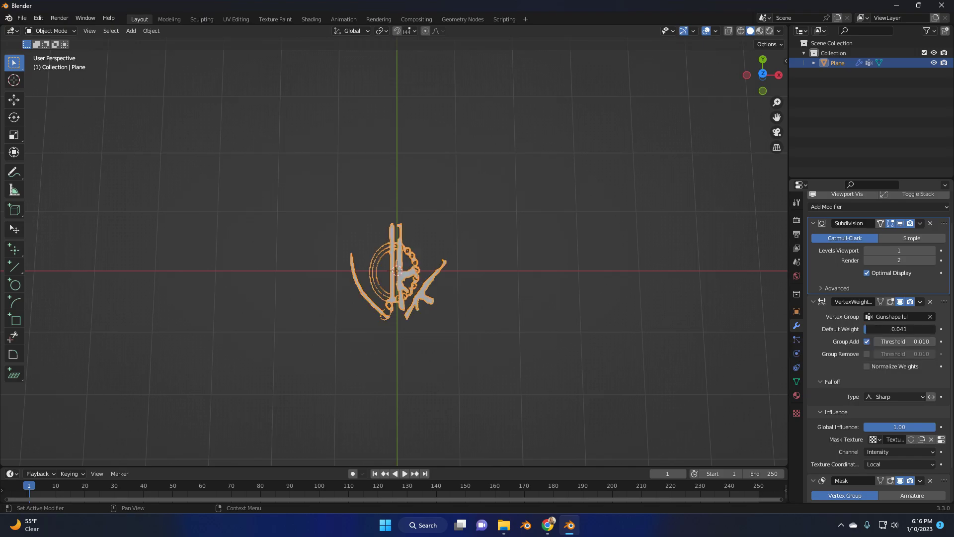
{"action": "scroll", "coordinate": [406, 286], "scroll_direction": "up", "scroll_amount": 5}
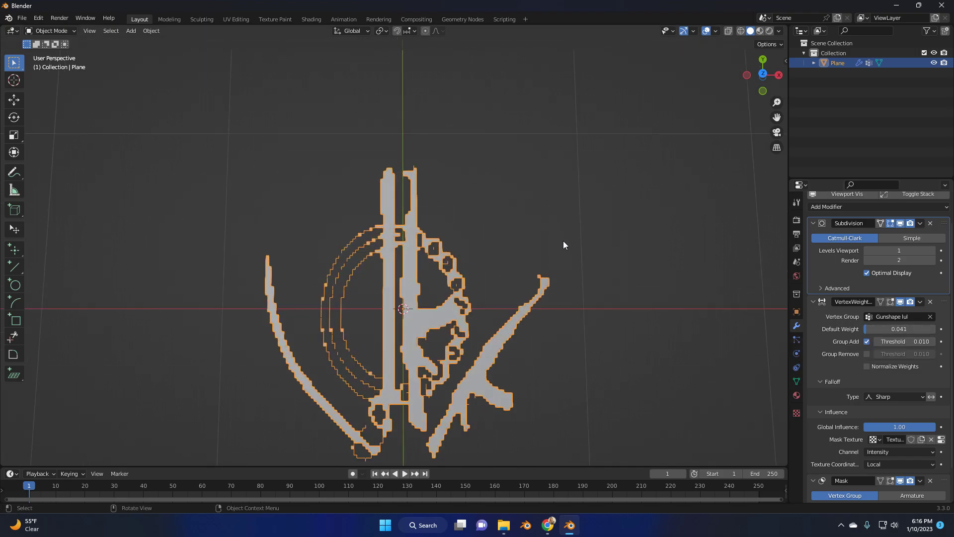
{"action": "middle_click_drag", "start_coordinate": [562, 312], "coordinate": [541, 288], "text": "shift"}
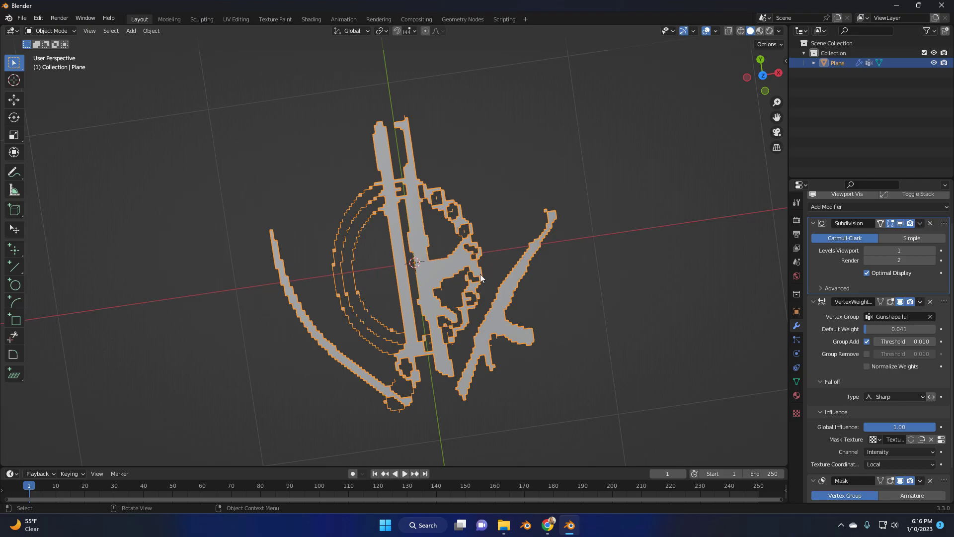
Switch the Subdivision modifier to Simple and set both its viewport and render levels to 4
{"action": "left_click", "coordinate": [905, 239]}
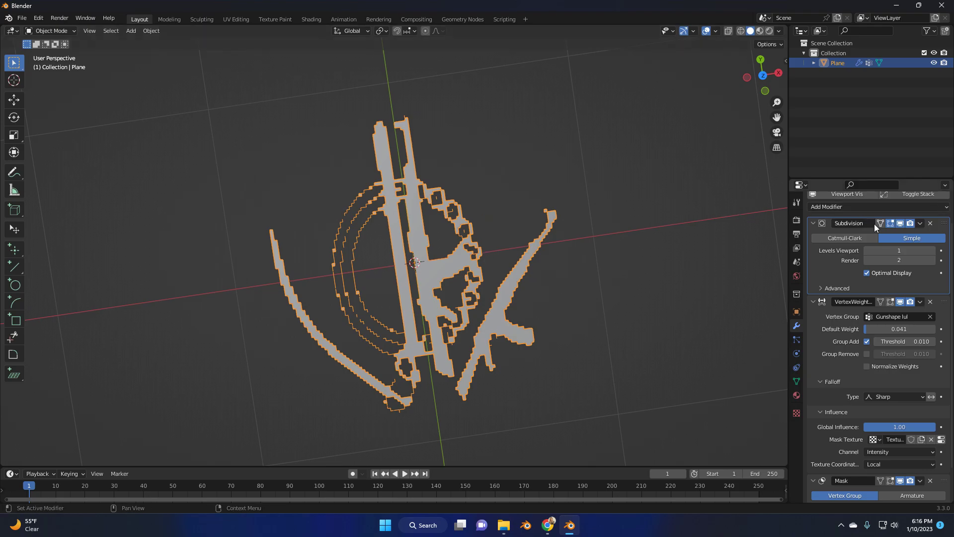
{"action": "left_click_drag", "start_coordinate": [904, 252], "coordinate": [916, 252]}
{"action": "left_click", "coordinate": [931, 251]}
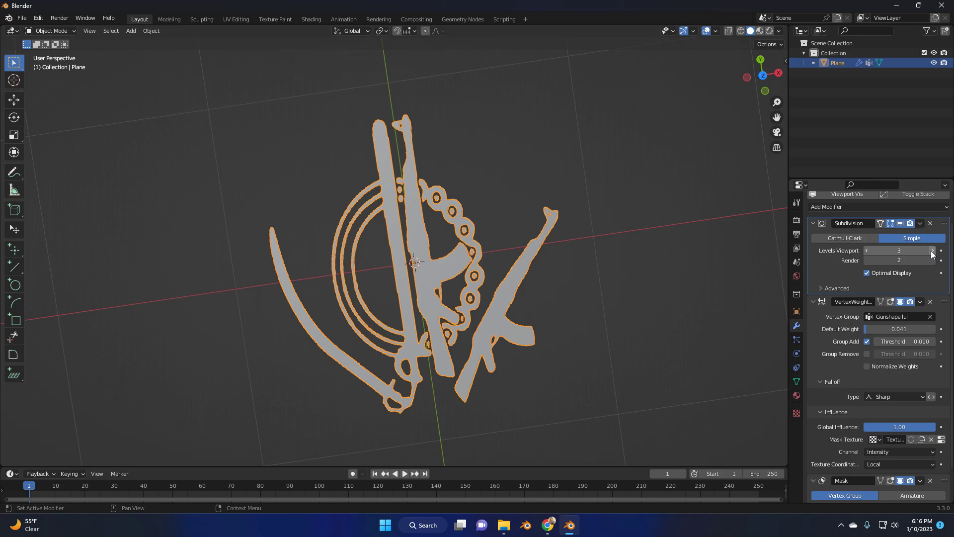
{"action": "left_click", "coordinate": [932, 251]}
{"action": "middle_click_drag", "start_coordinate": [661, 326], "coordinate": [768, 286]}
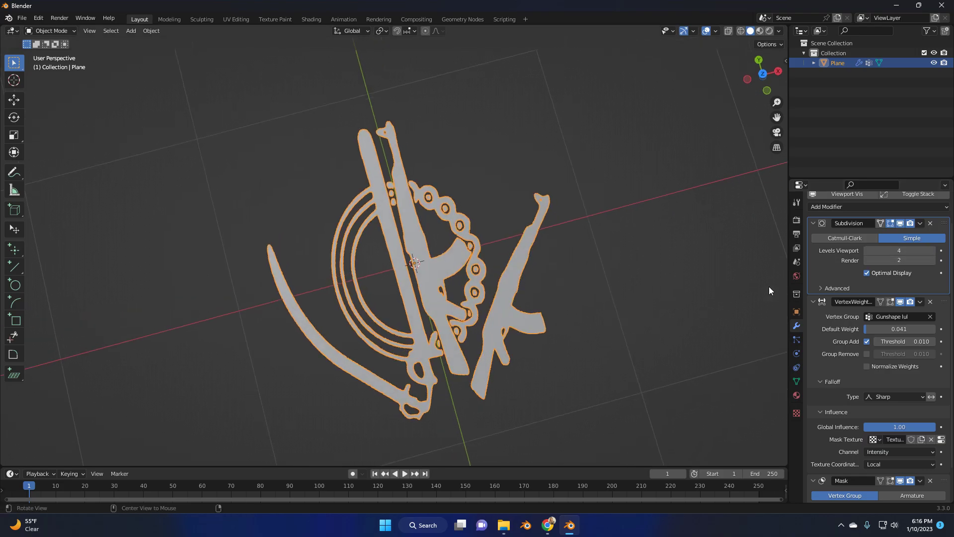
{"action": "left_click", "coordinate": [867, 249]}
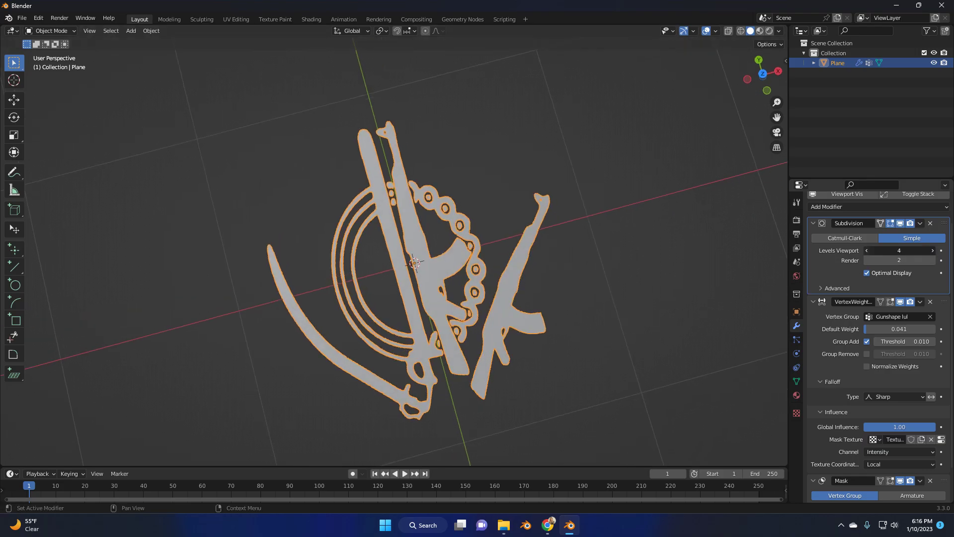
{"action": "left_click", "coordinate": [933, 251]}
{"action": "left_click", "coordinate": [933, 261]}
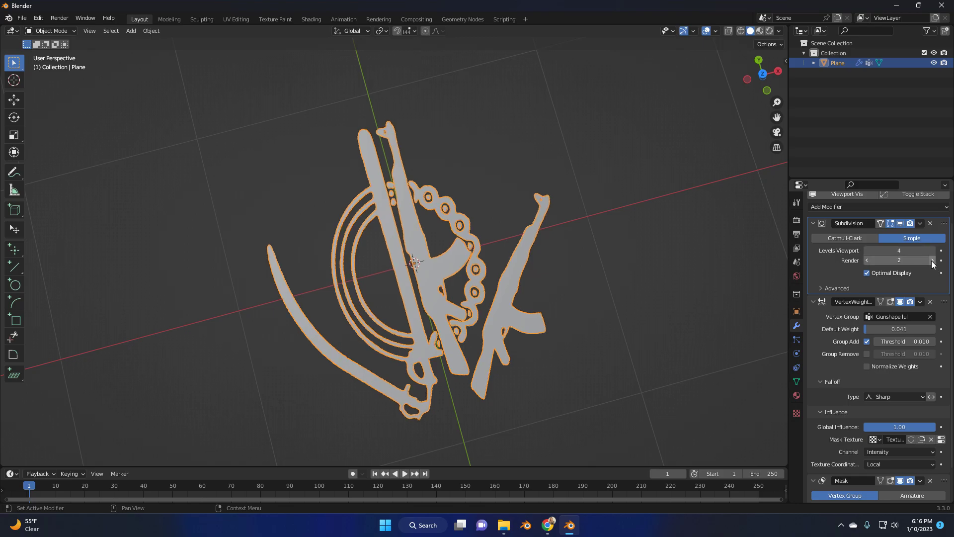
{"action": "left_click", "coordinate": [933, 261]}
{"action": "middle_click_drag", "start_coordinate": [551, 301], "coordinate": [541, 256]}
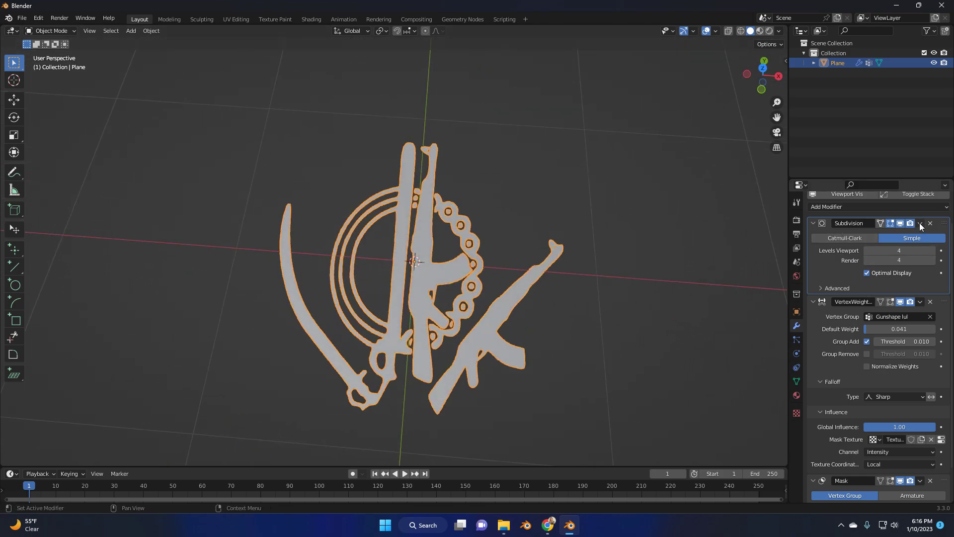
Add a Solidify modifier to the plane and set its thickness to 0.05 m
{"action": "left_click", "coordinate": [894, 207]}
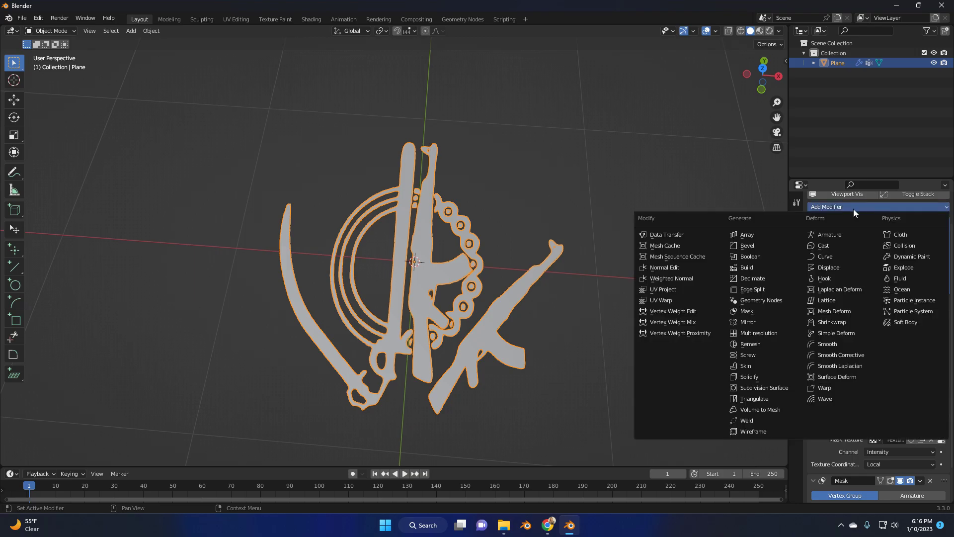
{"action": "left_click", "coordinate": [753, 377]}
{"action": "scroll", "coordinate": [842, 354], "scroll_direction": "down", "scroll_amount": 10}
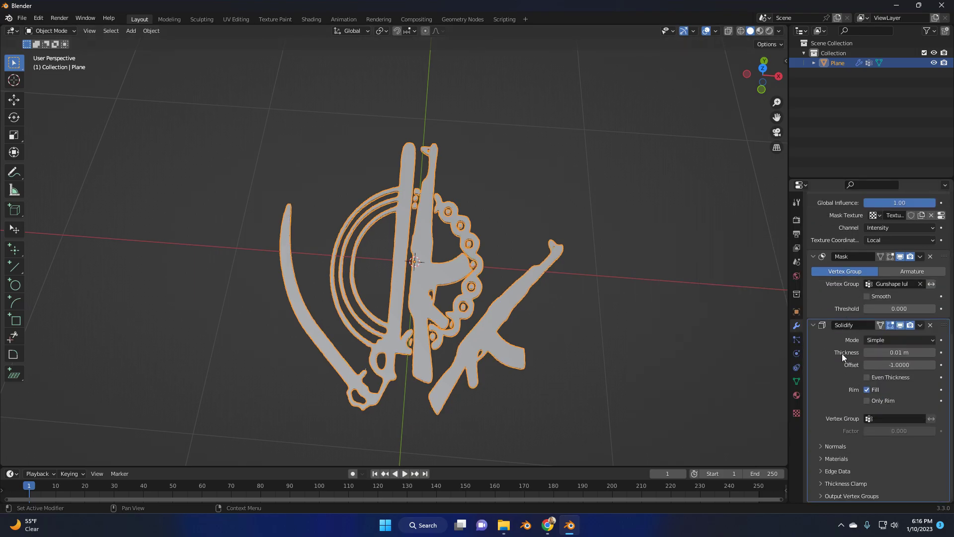
{"action": "left_click", "coordinate": [931, 352]}
{"action": "left_click", "coordinate": [932, 352]}
{"action": "left_click", "coordinate": [932, 352]}
{"action": "left_click", "coordinate": [933, 352]}
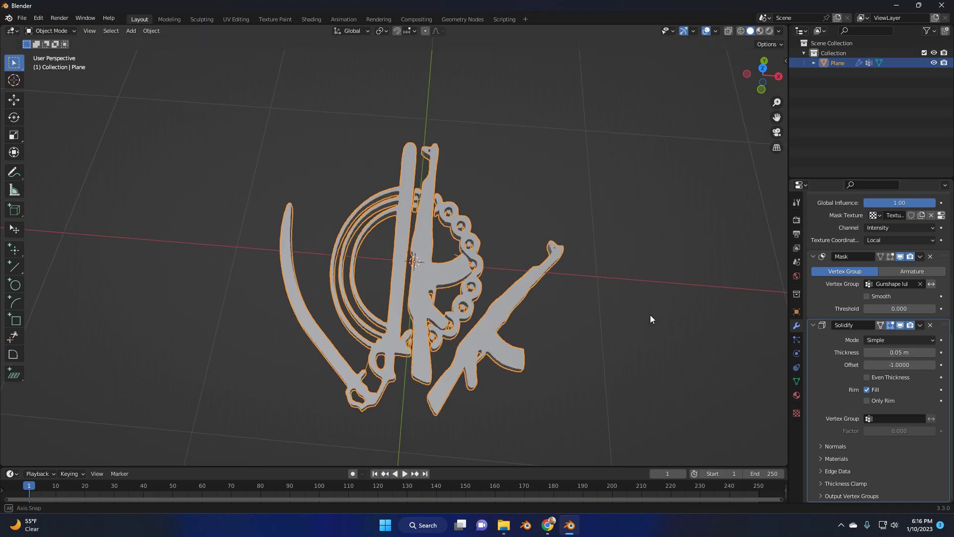
{"action": "mouse_move", "coordinate": [650, 315]}
{"action": "middle_mouse_down"}
{"action": "mouse_move", "coordinate": [600, 256]}
{"action": "mouse_move", "coordinate": [660, 326]}
{"action": "middle_mouse_up"}
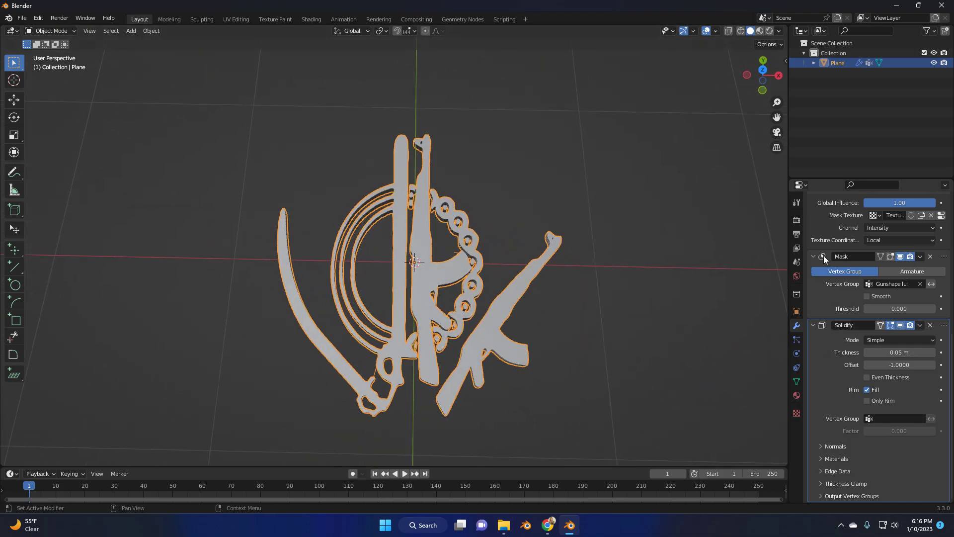
Apply the plane's Subdivision, Vertex Weight Edit, Mask and Solidify modifiers in stack order
{"action": "scroll", "coordinate": [856, 321], "scroll_direction": "up", "scroll_amount": 12}
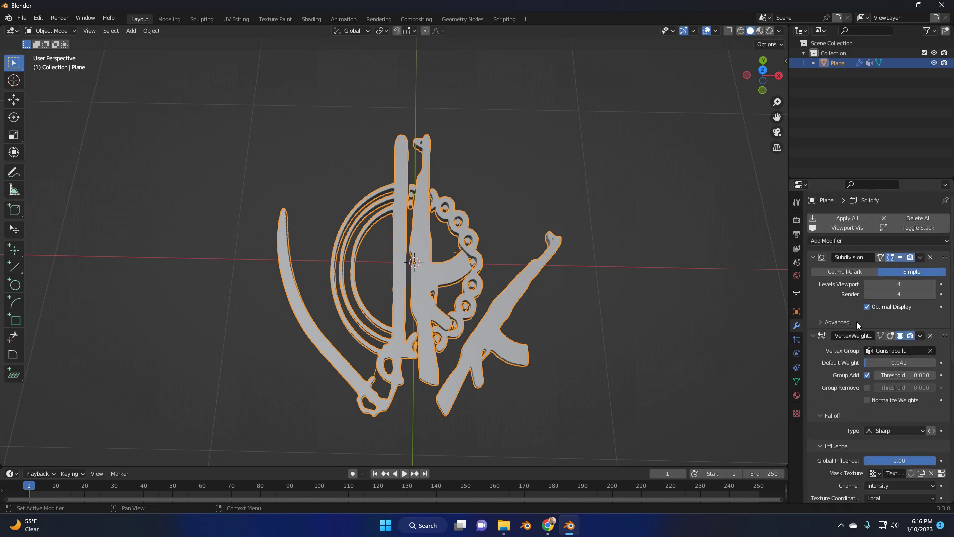
{"action": "left_click", "coordinate": [922, 260]}
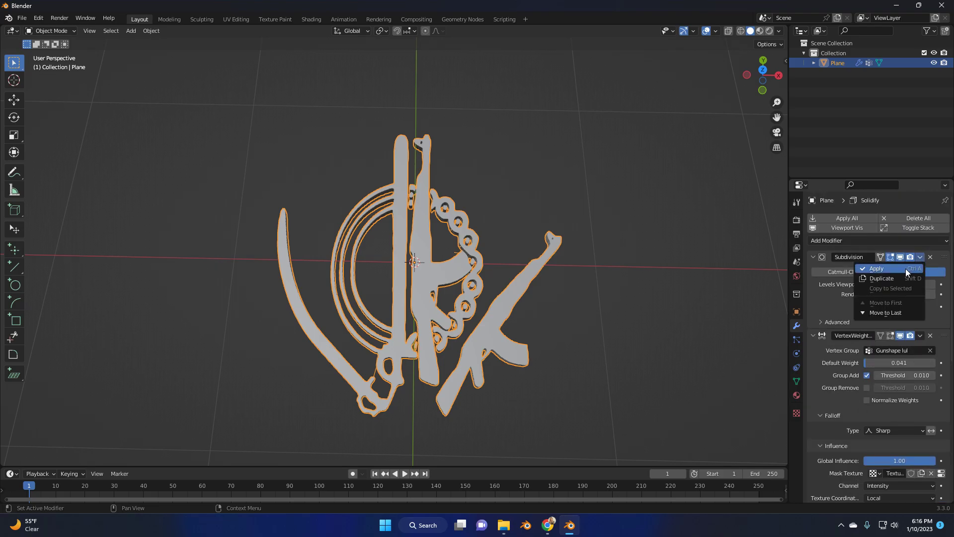
{"action": "left_click", "coordinate": [905, 268]}
{"action": "left_click", "coordinate": [920, 258]}
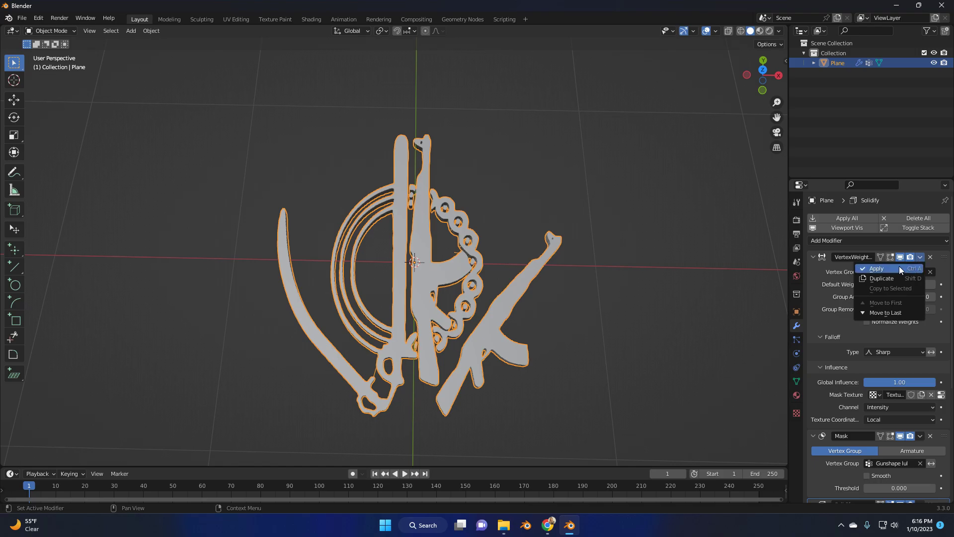
{"action": "left_click", "coordinate": [899, 268]}
{"action": "left_click", "coordinate": [920, 258]}
{"action": "left_click", "coordinate": [904, 266]}
{"action": "left_click", "coordinate": [920, 261]}
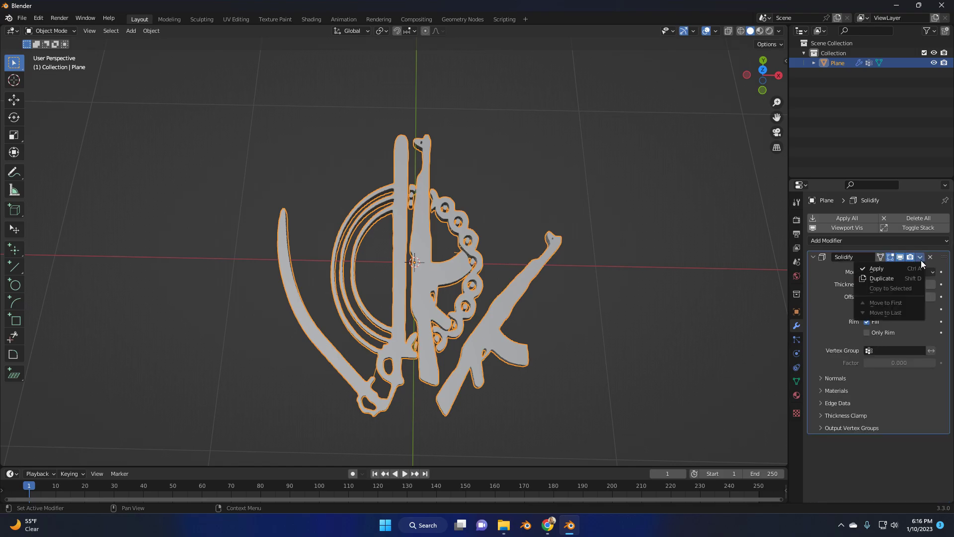
{"action": "left_click", "coordinate": [904, 265]}
Scale the solidified emblem mesh down uniformly to about 0.6 of its size
{"action": "middle_click_drag", "start_coordinate": [672, 263], "coordinate": [659, 233]}
{"action": "key", "text": "s"}
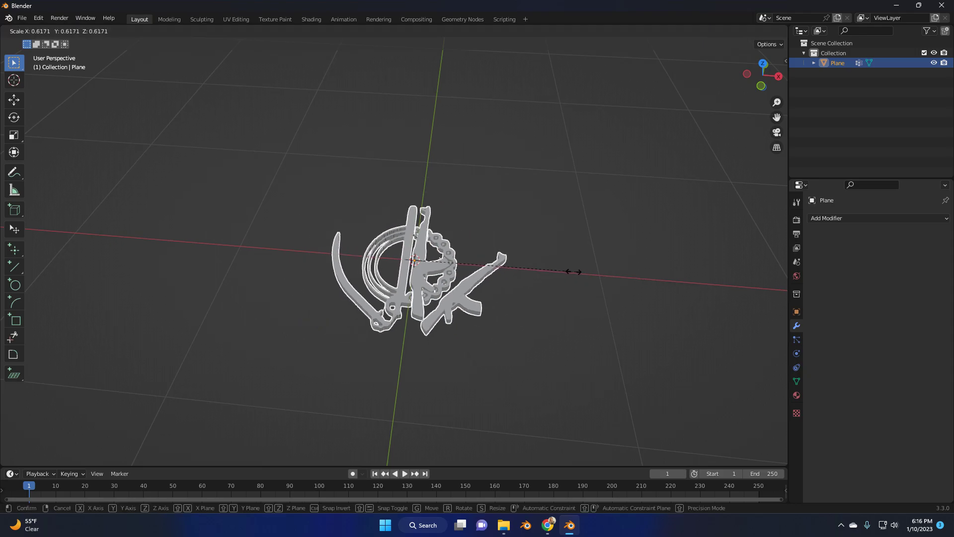
{"action": "left_click", "coordinate": [536, 271]}
{"action": "middle_click_drag", "start_coordinate": [536, 271], "coordinate": [539, 286]}
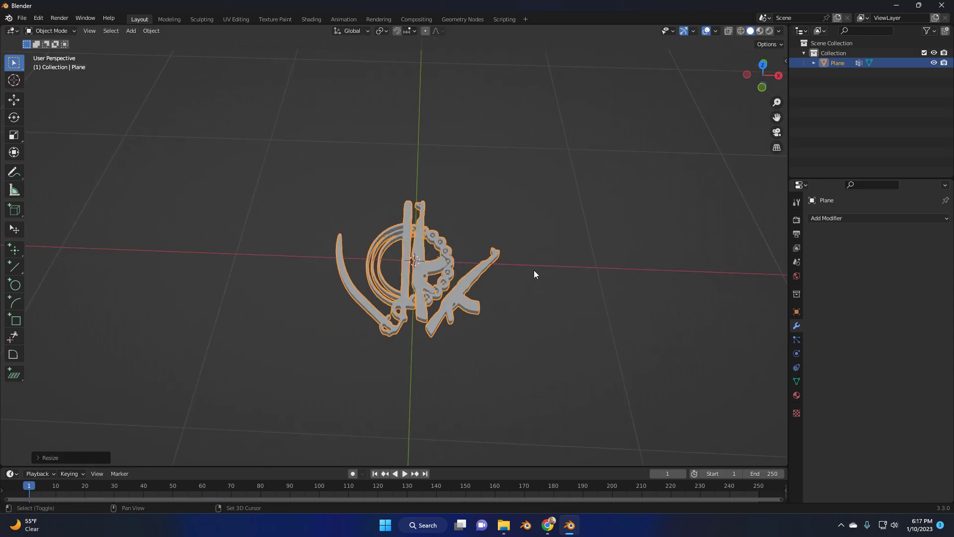
Add a Plain Axes empty at the world origin and rename it "mirror obj"
{"action": "key", "text": "shift+a"}
{"action": "mouse_move", "coordinate": [520, 370]}
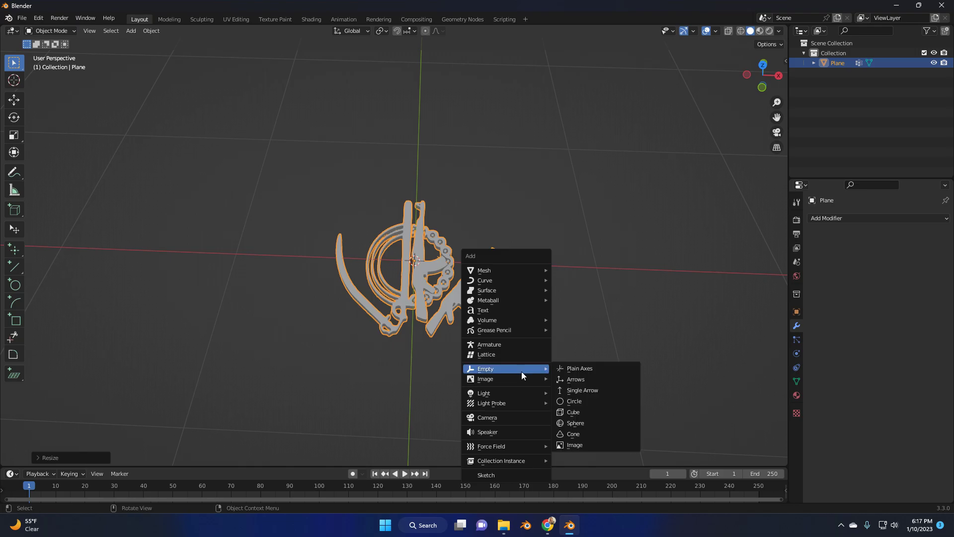
{"action": "left_click", "coordinate": [587, 373]}
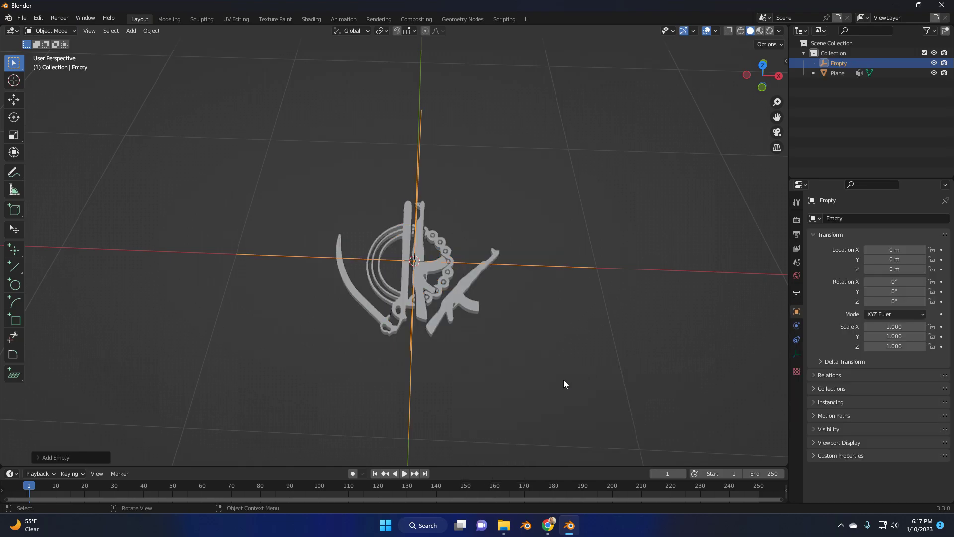
{"action": "middle_click_drag", "start_coordinate": [518, 268], "coordinate": [440, 283]}
{"action": "mouse_move", "coordinate": [520, 254]}
{"action": "middle_mouse_down"}
{"action": "mouse_move", "coordinate": [531, 257]}
{"action": "mouse_move", "coordinate": [522, 250]}
{"action": "middle_mouse_up"}
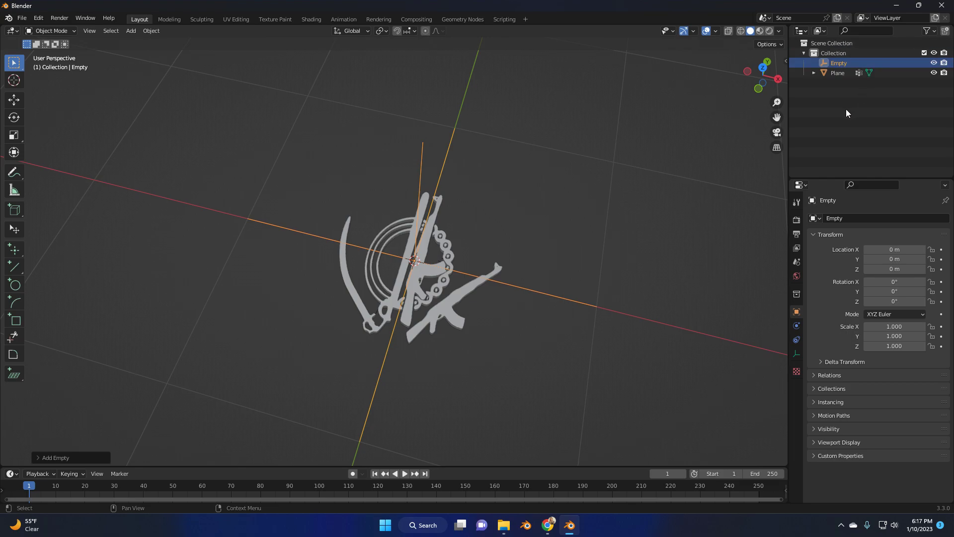
{"action": "double_click", "coordinate": [842, 64]}
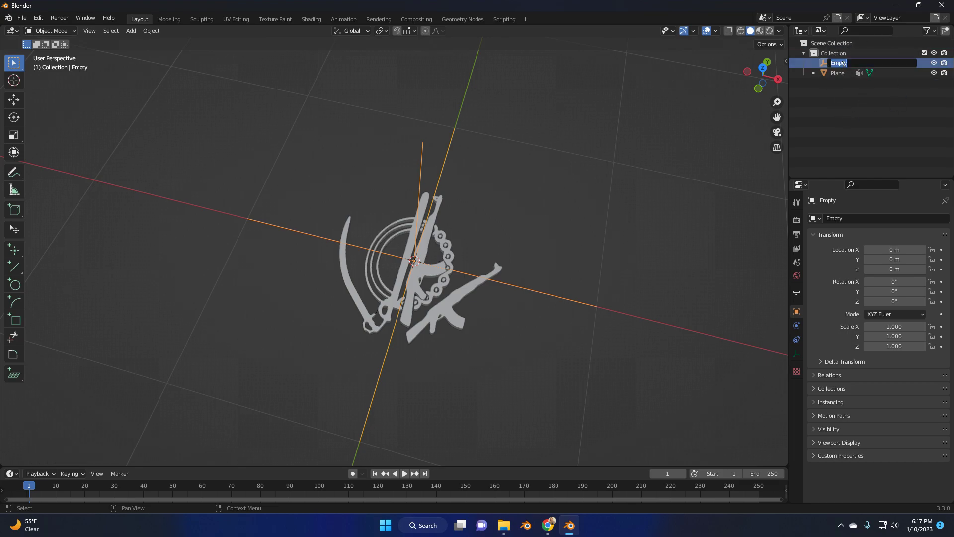
{"action": "type", "text": "mirror obj"}
{"action": "key", "text": "Return"}
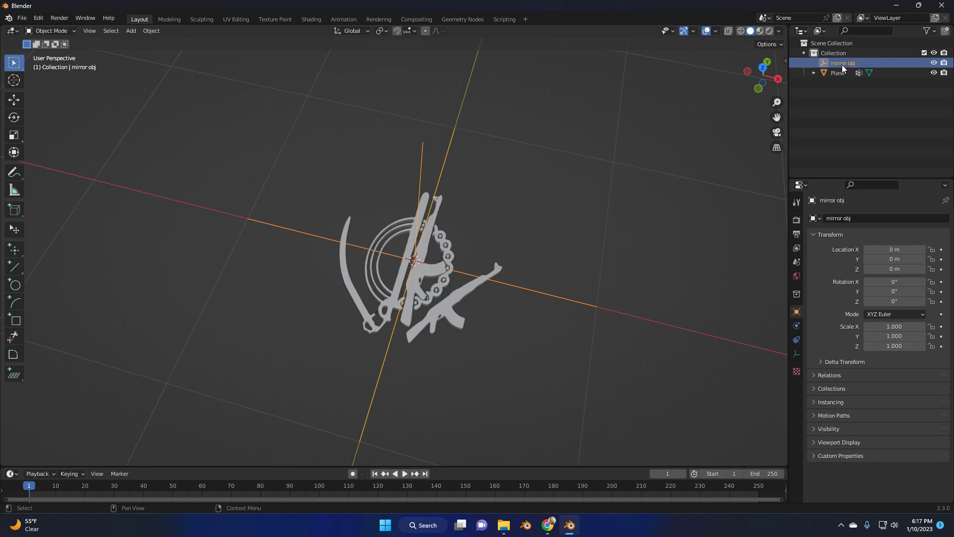
Import the STL file STRIKE17.stl from the Desktop folder with the default import settings
{"action": "left_click", "coordinate": [477, 283]}
{"action": "left_click", "coordinate": [557, 226]}
{"action": "left_click", "coordinate": [22, 18]}
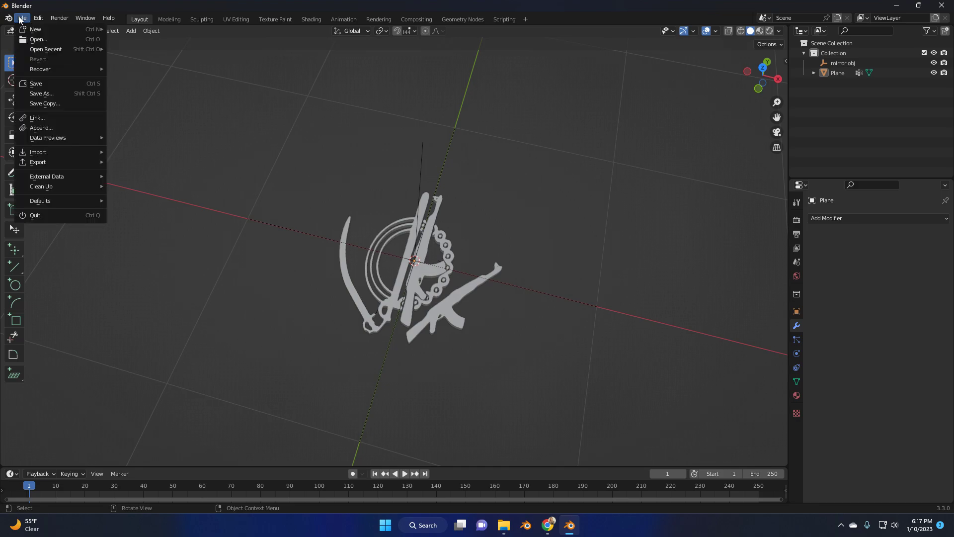
{"action": "mouse_move", "coordinate": [48, 153]}
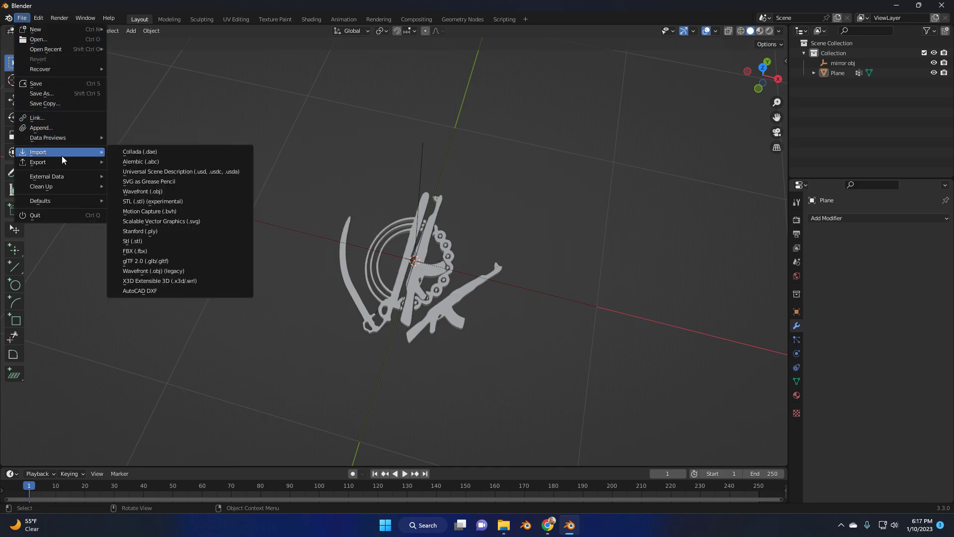
{"action": "left_click", "coordinate": [164, 241]}
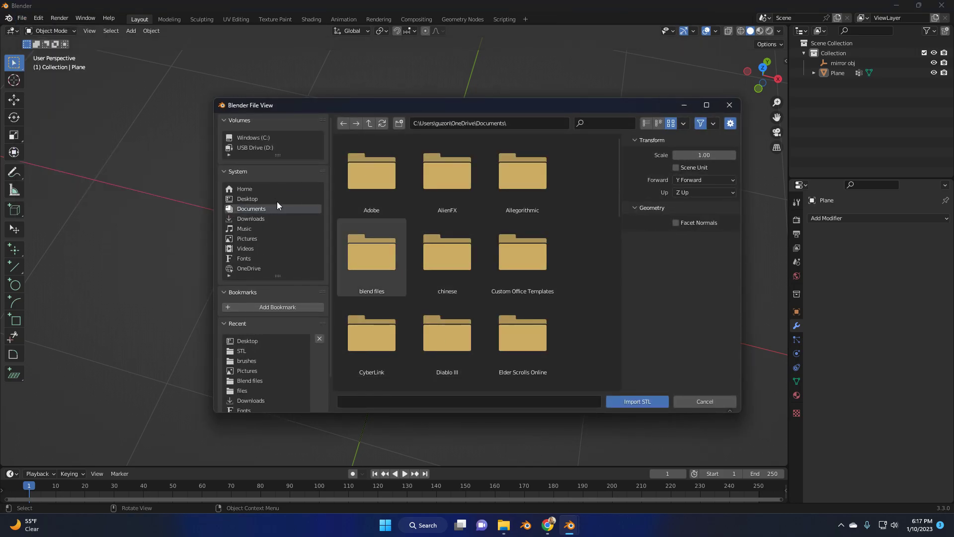
{"action": "left_click", "coordinate": [254, 198]}
{"action": "scroll", "coordinate": [507, 303], "scroll_direction": "down", "scroll_amount": 3}
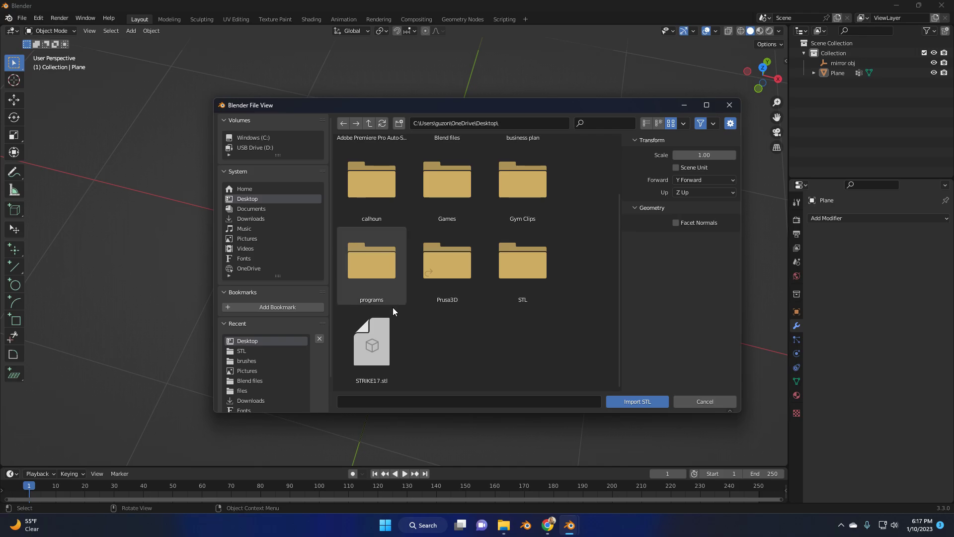
{"action": "left_click", "coordinate": [380, 342]}
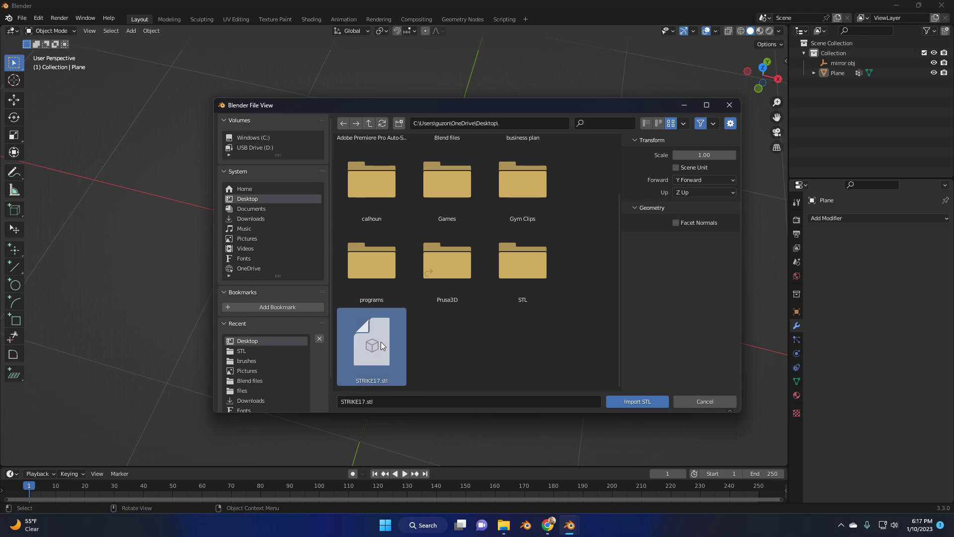
{"action": "left_click", "coordinate": [652, 399]}
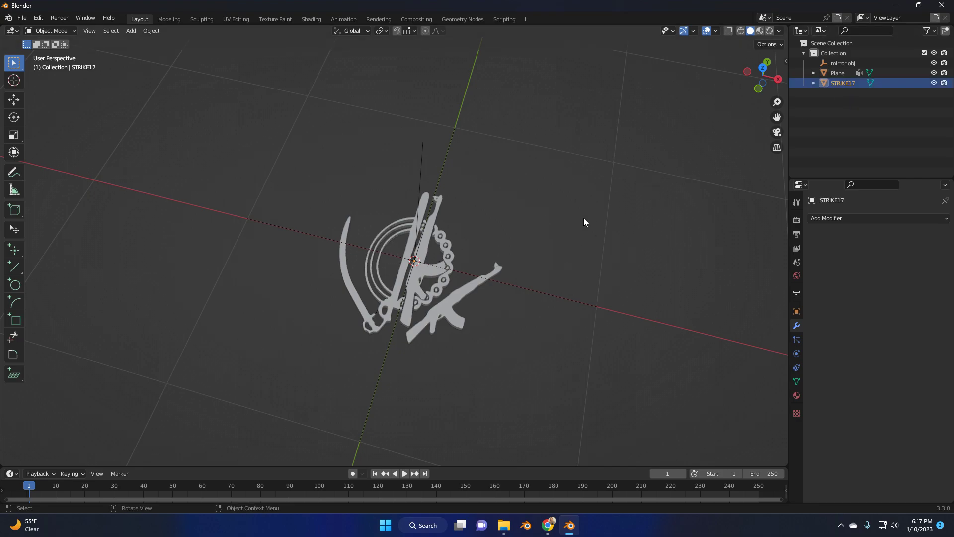
Scale the imported STRIKE17 mesh down uniformly in several passes until part of it fits within the view around the emblem
{"action": "middle_click_drag", "start_coordinate": [580, 190], "coordinate": [572, 212]}
{"action": "key", "text": "s"}
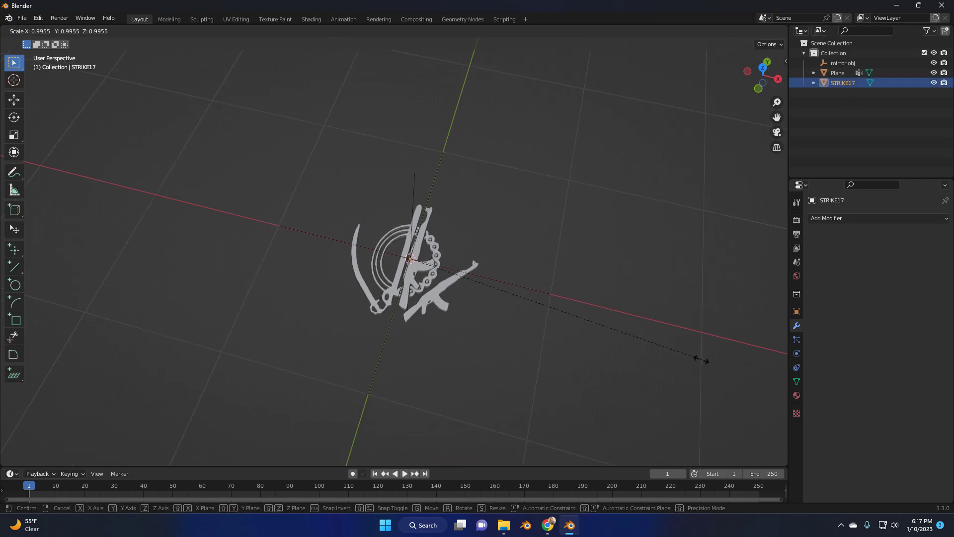
{"action": "left_click", "coordinate": [520, 258]}
{"action": "key", "text": "s"}
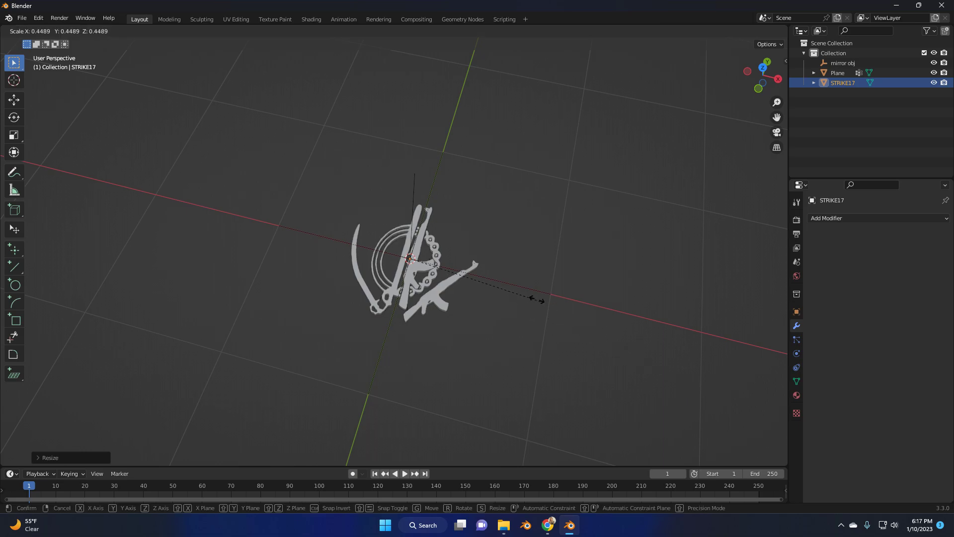
{"action": "left_click", "coordinate": [471, 264]}
{"action": "key", "text": "s"}
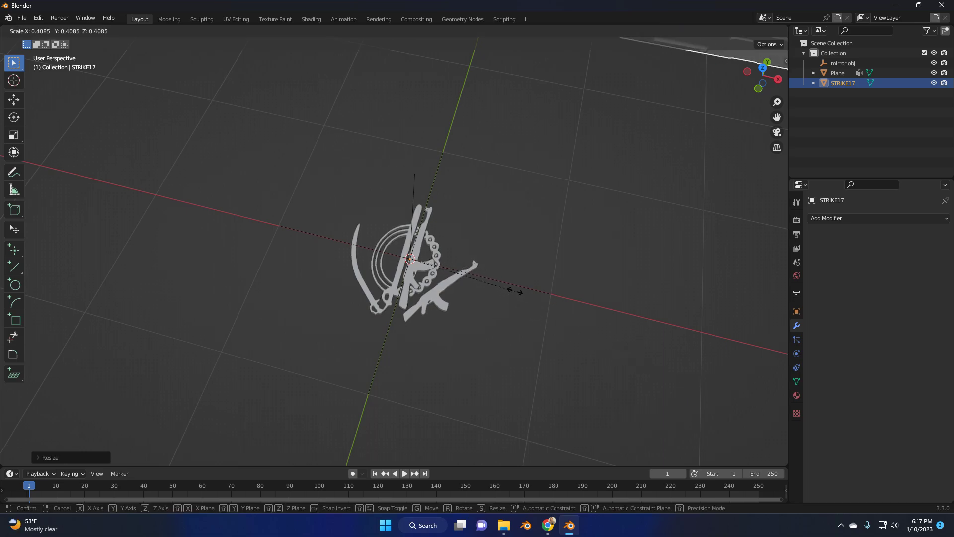
{"action": "left_click", "coordinate": [548, 189]}
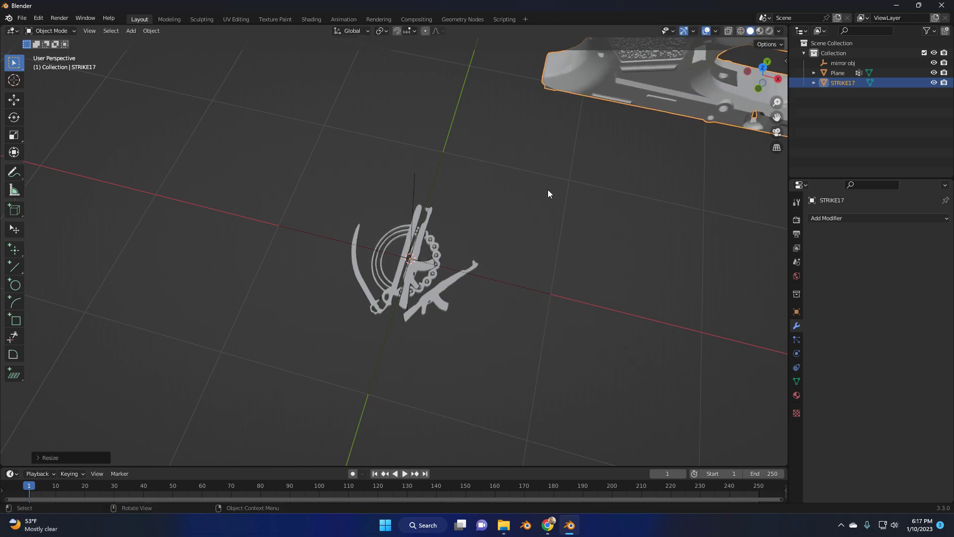
Centre the STRIKE17 mesh on the world origin by moving its geometry to its origin
{"action": "left_click", "coordinate": [151, 31]}
{"action": "mouse_move", "coordinate": [173, 57]}
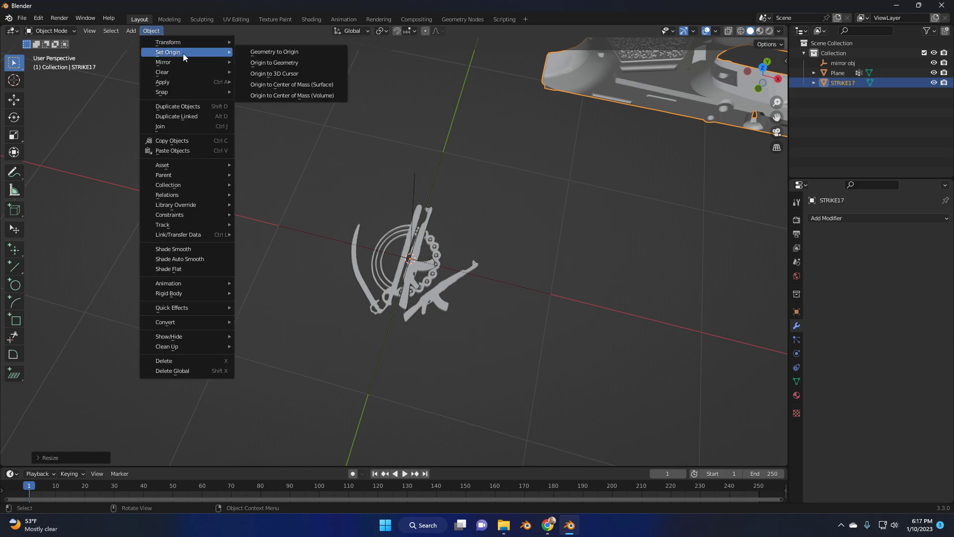
{"action": "left_click", "coordinate": [298, 51]}
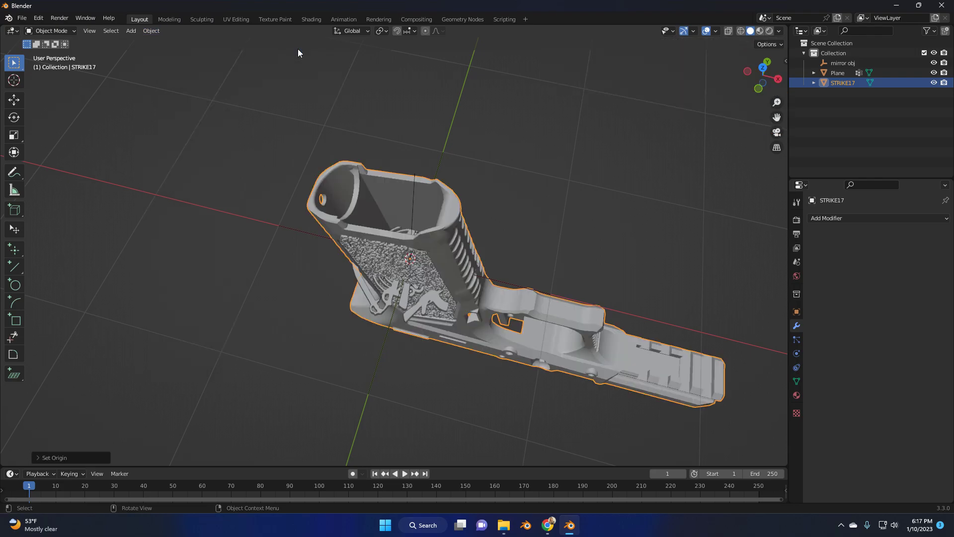
Rotate the emblem plane 90° about the global X axis so it stands upright
{"action": "left_click", "coordinate": [499, 303]}
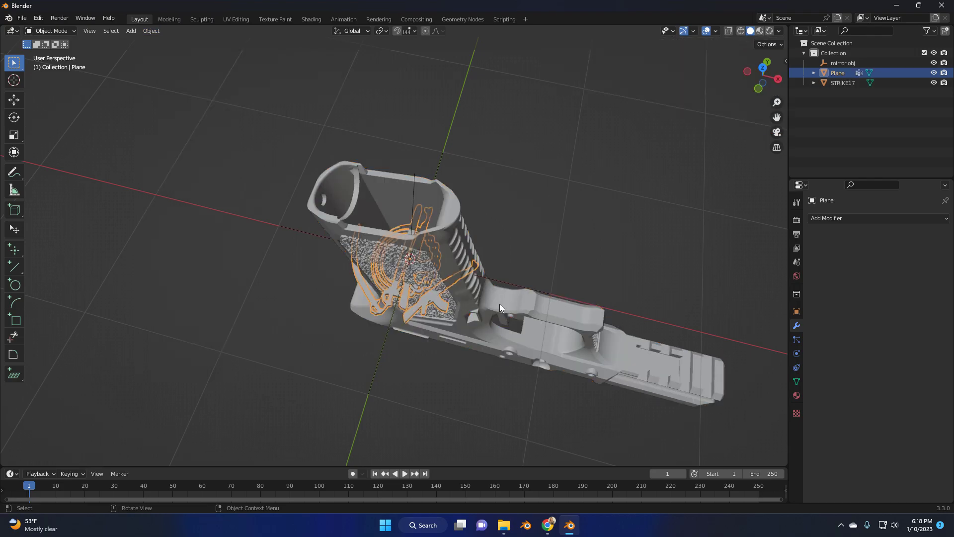
{"action": "middle_click_drag", "start_coordinate": [536, 287], "coordinate": [552, 256]}
{"action": "key", "text": "r"}
{"action": "type", "text": "x"}
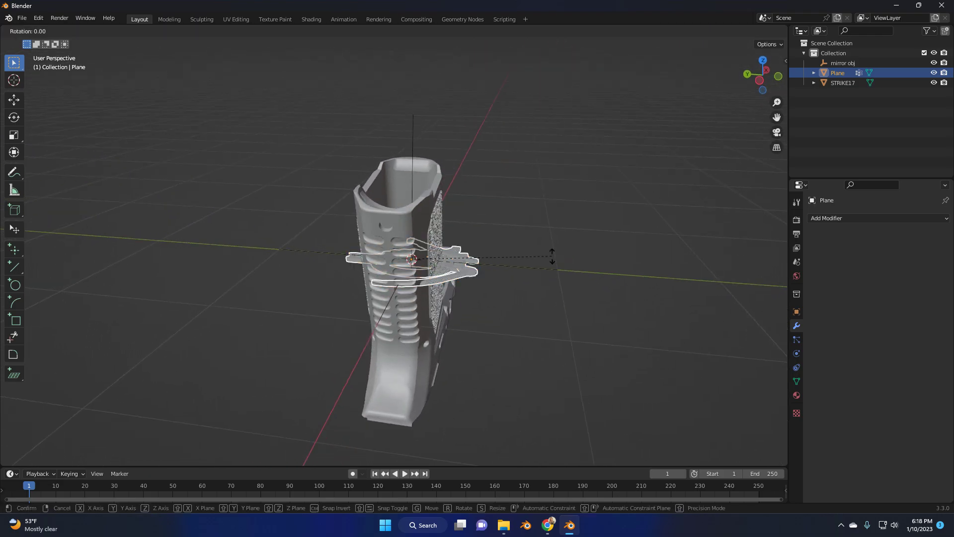
{"action": "type", "text": "90"}
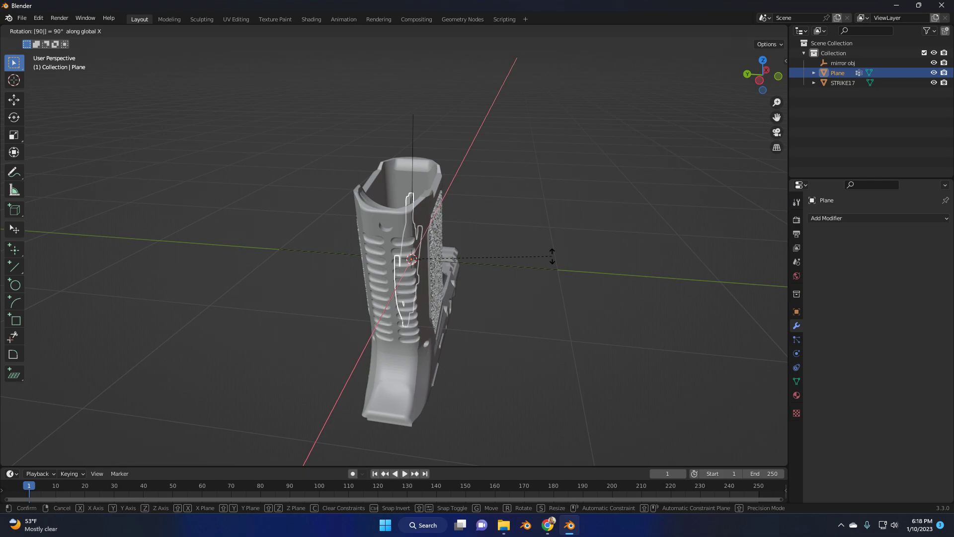
{"action": "key", "text": "Return"}
Move the upright emblem along the global Y axis onto the textured side panel of the grip
{"action": "key", "text": "g"}
{"action": "key", "text": "y"}
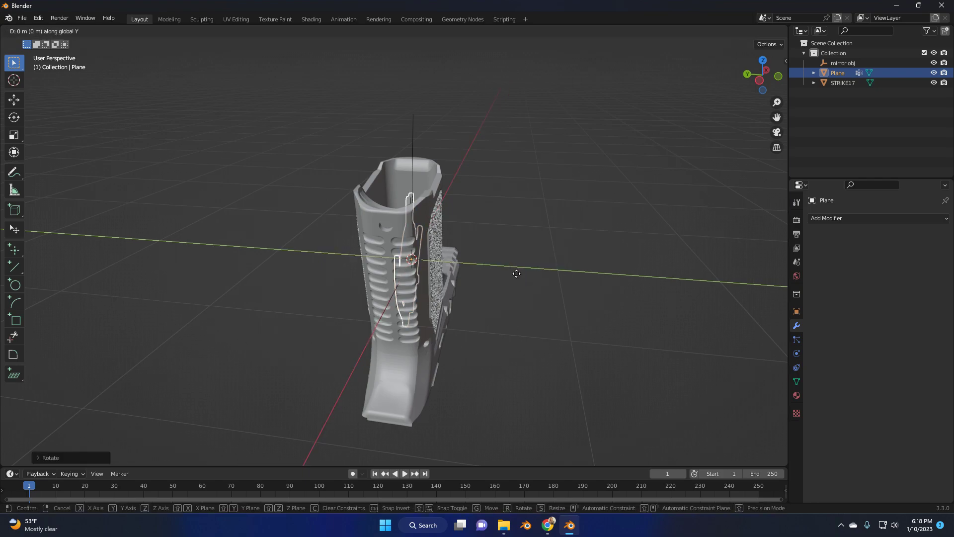
{"action": "left_click", "coordinate": [546, 280]}
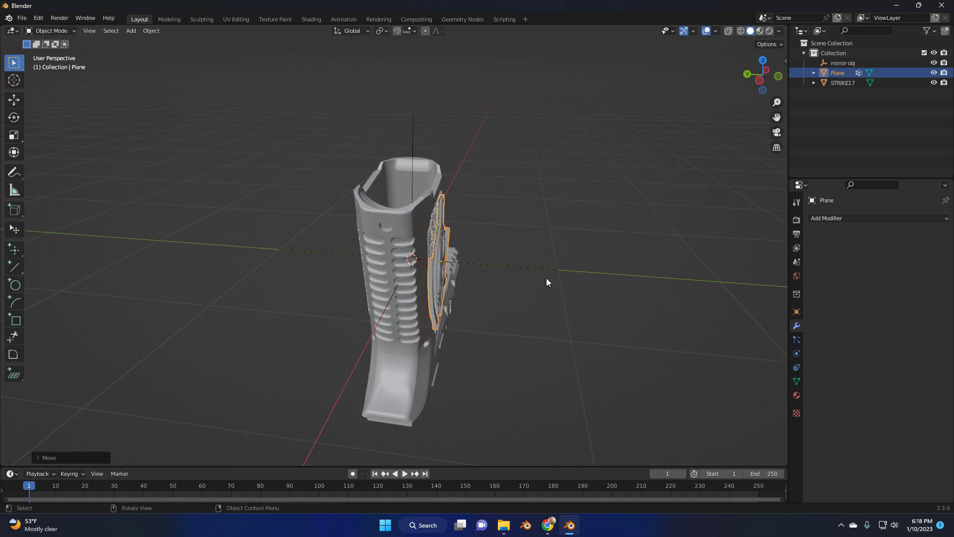
Tilt the emblem about 0.7° in the left orthographic view to follow the slope of the grip's side panel
{"action": "key", "text": "KP_1"}
{"action": "key", "text": "KP_3"}
{"action": "scroll", "coordinate": [555, 237], "scroll_direction": "up", "scroll_amount": 3}
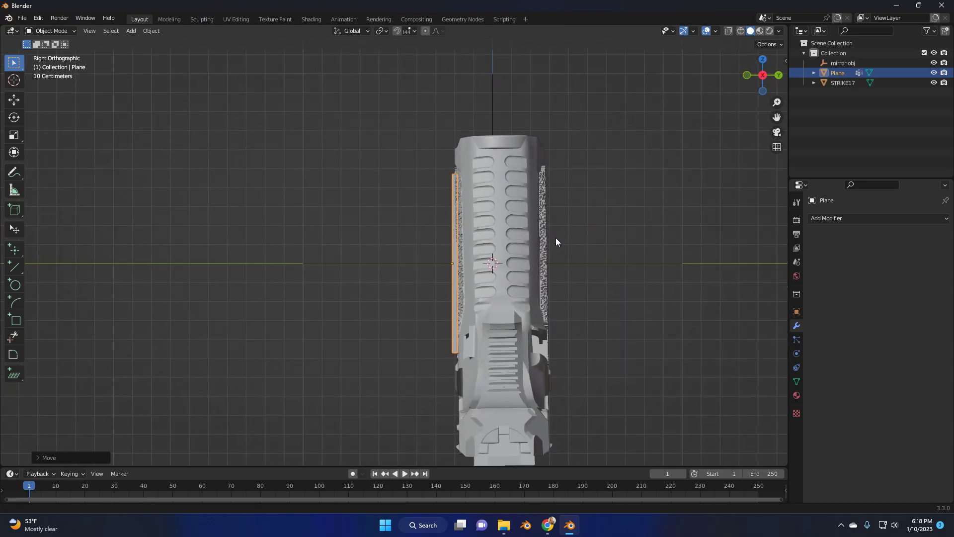
{"action": "scroll", "coordinate": [536, 234], "scroll_direction": "up", "scroll_amount": 1}
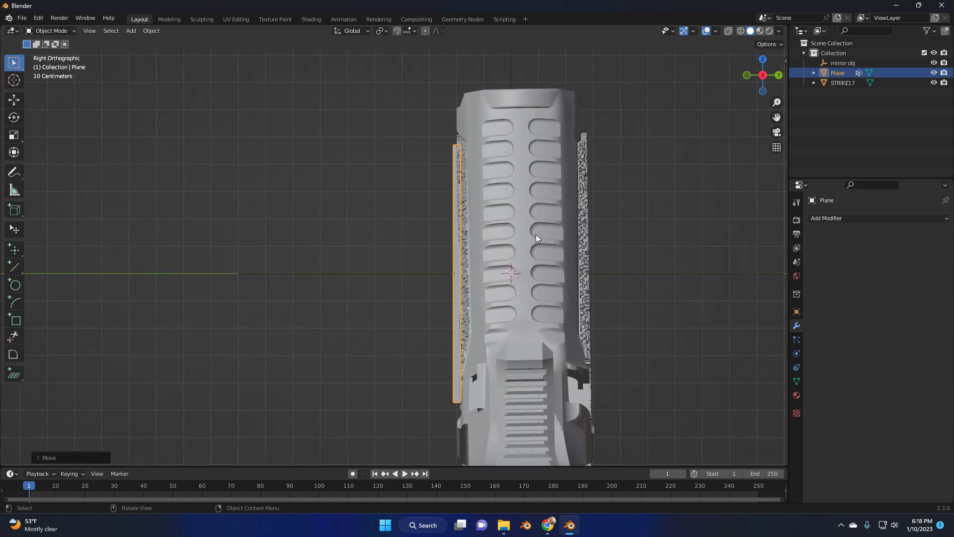
{"action": "key", "text": "ctrl+KP_3"}
{"action": "mouse_move", "coordinate": [538, 273]}
{"action": "middle_mouse_down", "text": "shift"}
{"action": "mouse_move", "coordinate": [545, 279]}
{"action": "mouse_move", "coordinate": [547, 264]}
{"action": "middle_mouse_up", "text": "shift"}
{"action": "key", "text": "r"}
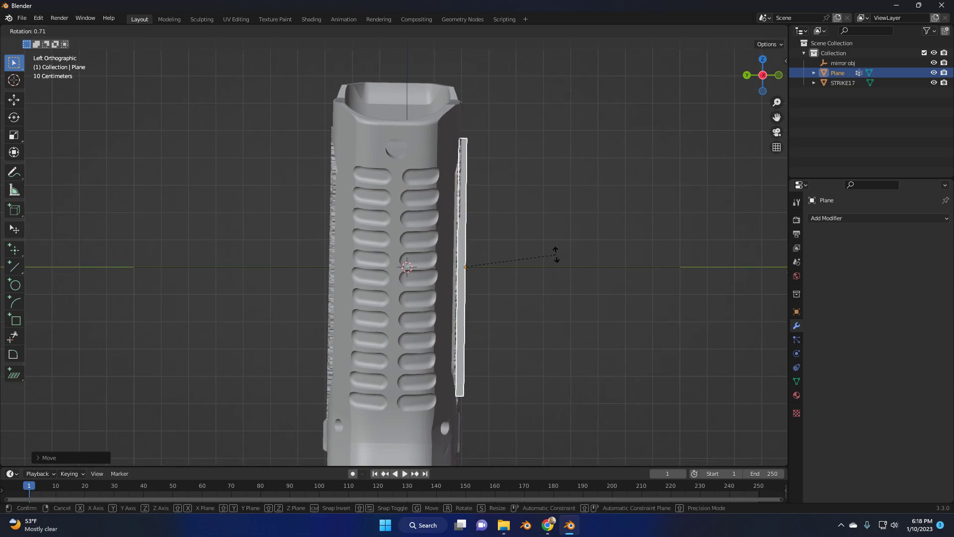
{"action": "left_click", "coordinate": [556, 258]}
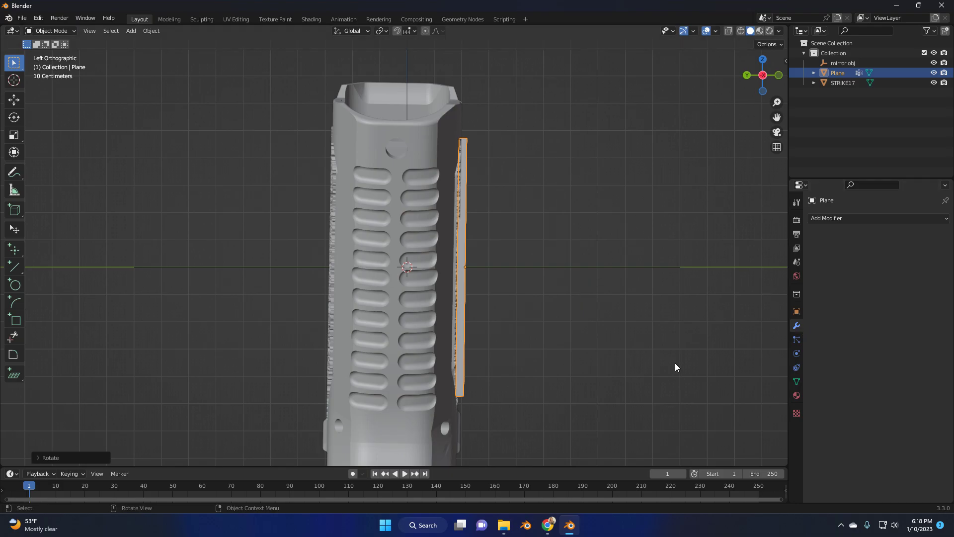
Scale the emblem down uniformly to about 0.54 so it fits inside the textured grip panel
{"action": "middle_click_drag", "start_coordinate": [584, 281], "coordinate": [477, 279]}
{"action": "key", "text": "s"}
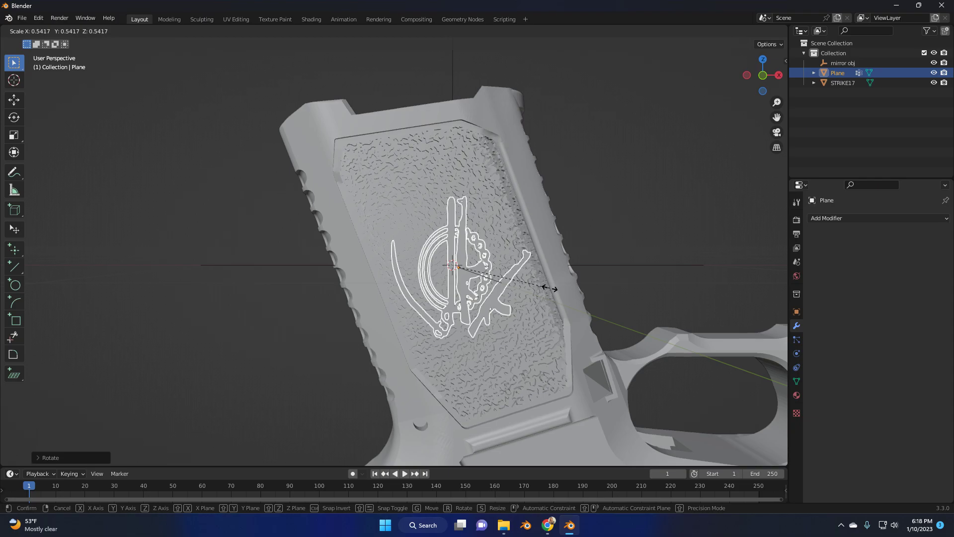
{"action": "left_click", "coordinate": [572, 296]}
Rotate the emblem freely about the global Y axis to reorient it on the grip panel
{"action": "middle_click_drag", "start_coordinate": [577, 300], "coordinate": [552, 225]}
{"action": "key", "text": "r"}
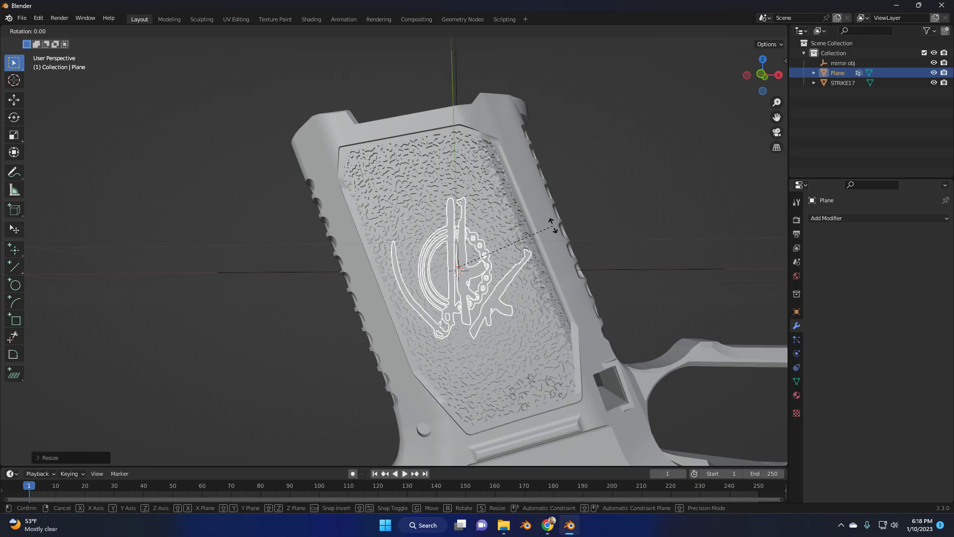
{"action": "key", "text": "y"}
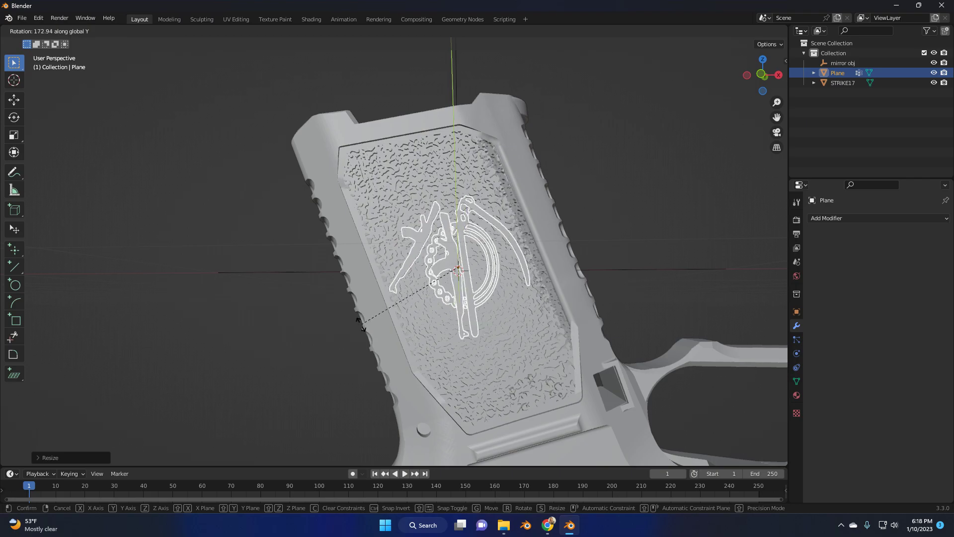
{"action": "left_click", "coordinate": [443, 351]}
Tilt the emblem slightly in the right orthographic view until it runs parallel to the grip's side surface
{"action": "middle_click_drag", "start_coordinate": [445, 351], "coordinate": [558, 351]}
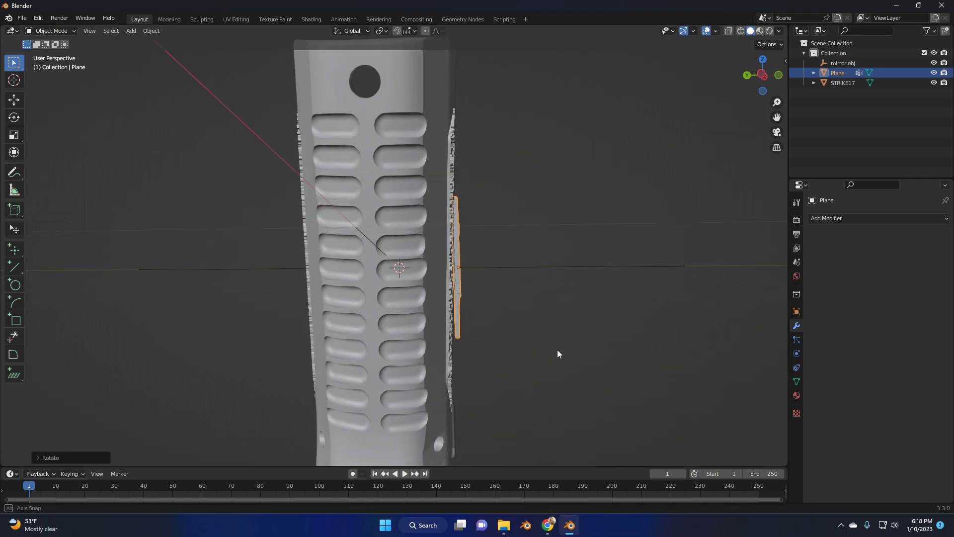
{"action": "middle_click_drag", "start_coordinate": [571, 317], "coordinate": [571, 283], "text": "ctrl"}
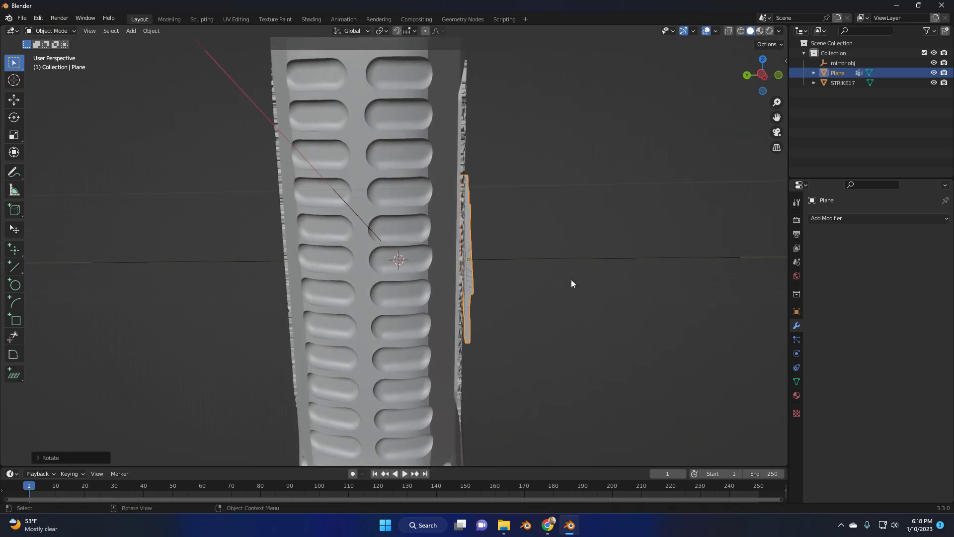
{"action": "key", "text": "KP_3"}
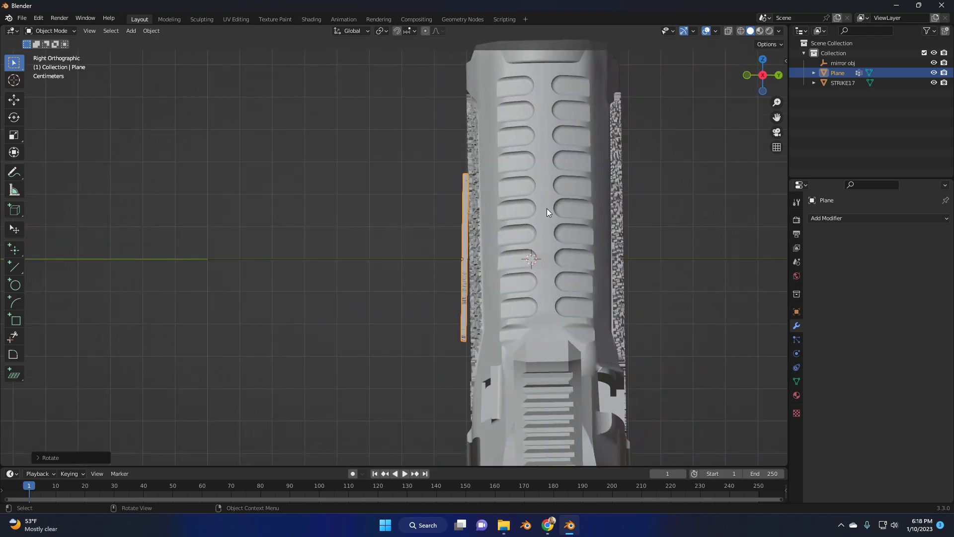
{"action": "key", "text": "r"}
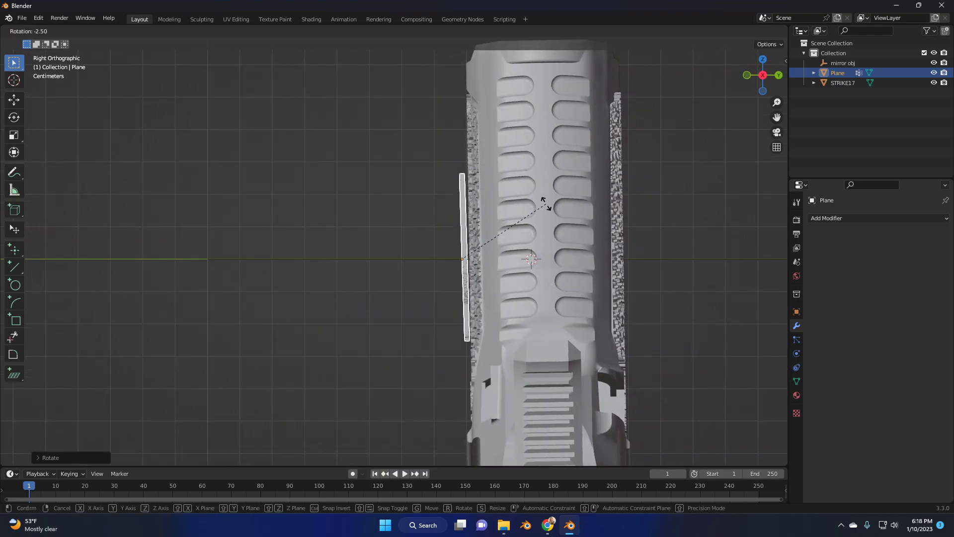
{"action": "left_click", "coordinate": [548, 204]}
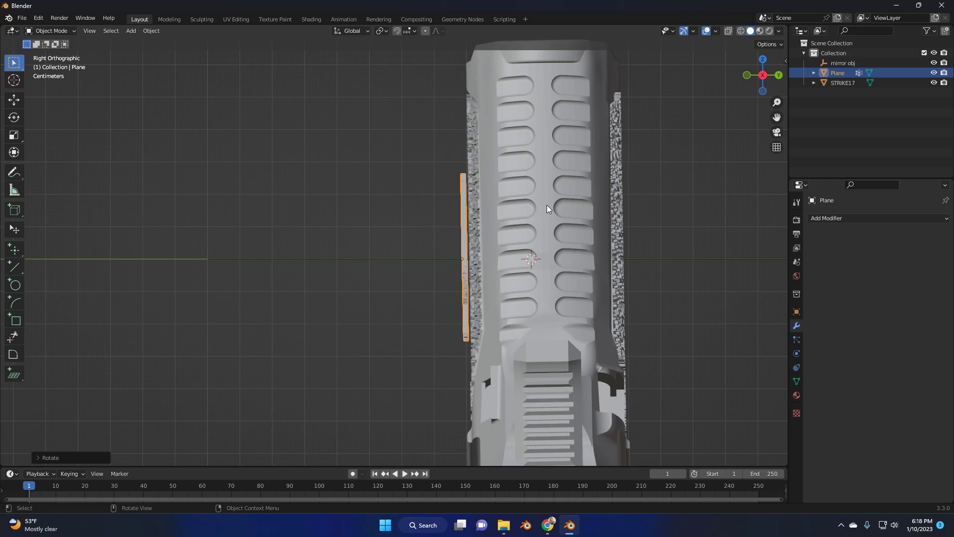
Move the emblem about 0.012 m along the global Y axis so it sinks into the grip panel
{"action": "key", "text": "g"}
{"action": "key", "text": "y"}
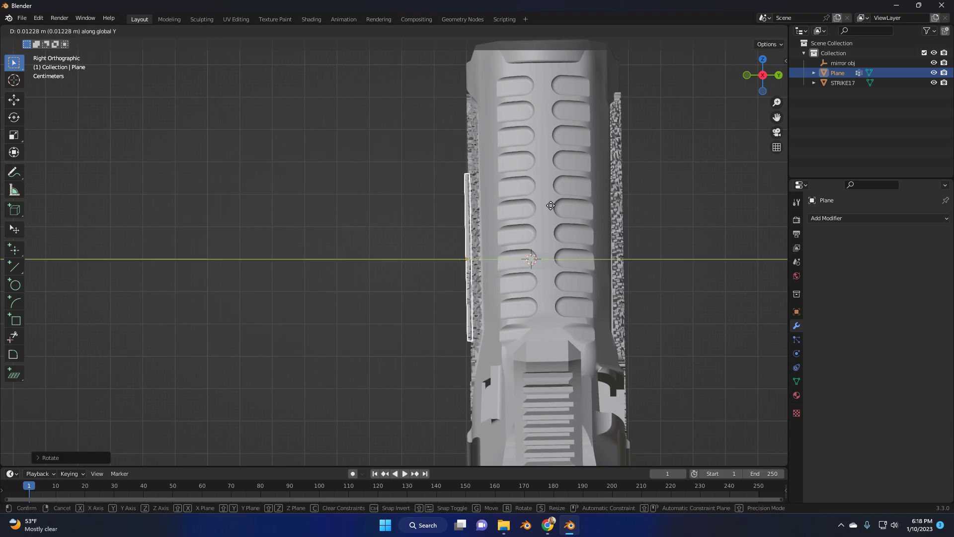
{"action": "left_click", "coordinate": [549, 206]}
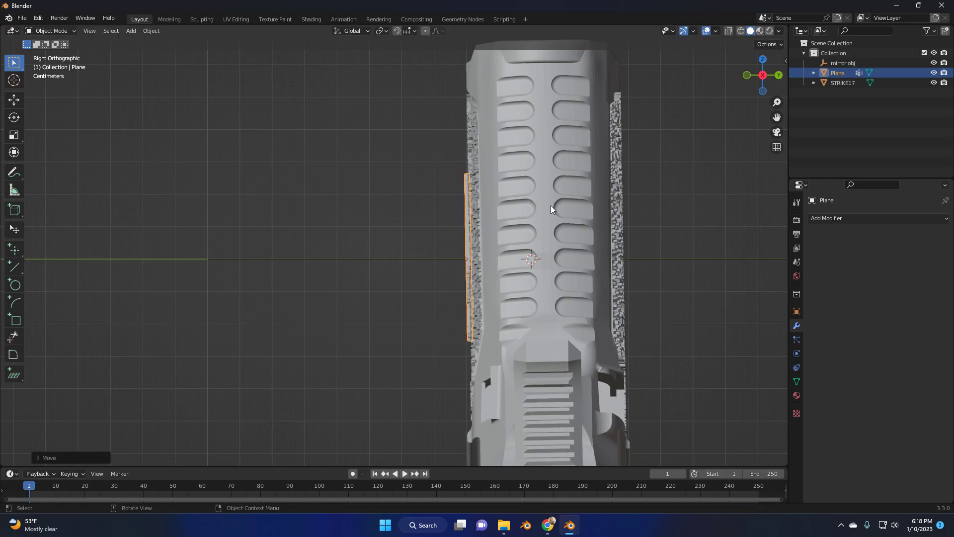
Add a Mirror modifier to the emblem, enable its Y axis alongside X, and choose "mirror obj" as the mirror object
{"action": "left_click", "coordinate": [841, 218]}
{"action": "left_click", "coordinate": [834, 218]}
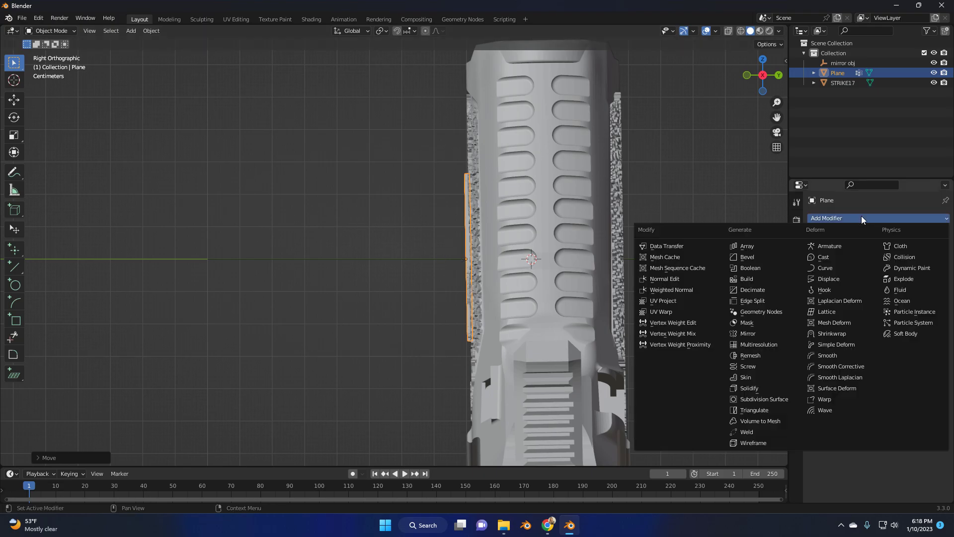
{"action": "left_click", "coordinate": [860, 218]}
{"action": "left_click", "coordinate": [758, 334]}
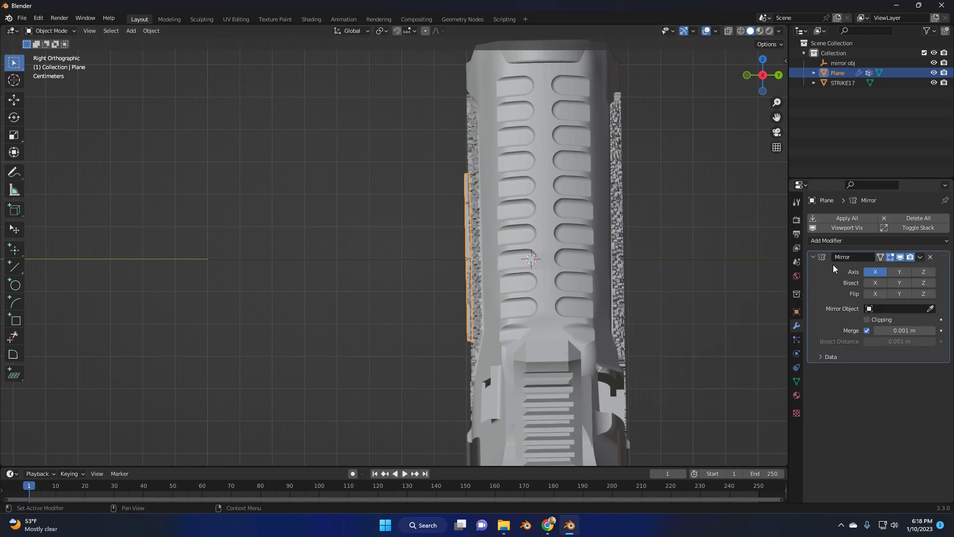
{"action": "left_click", "coordinate": [894, 273]}
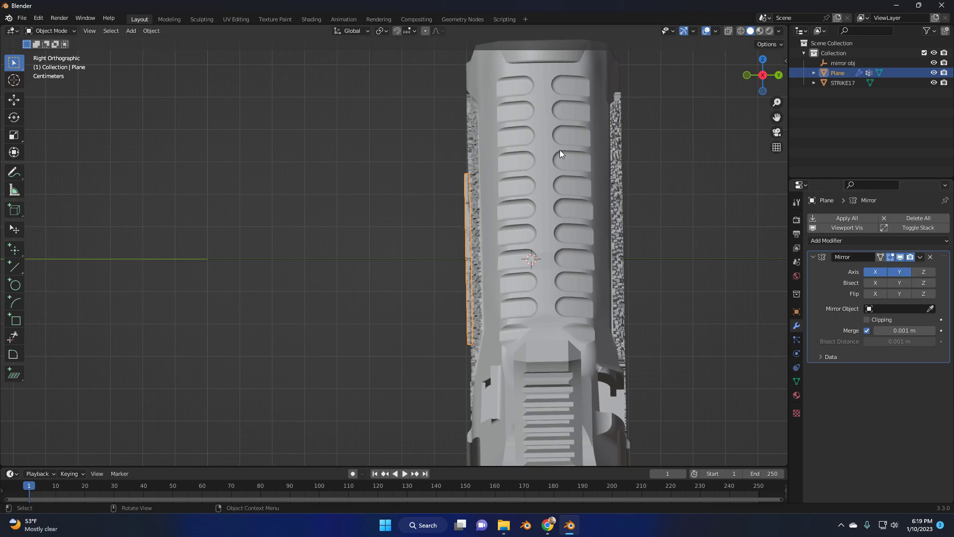
{"action": "left_click", "coordinate": [899, 309]}
{"action": "left_click", "coordinate": [854, 324]}
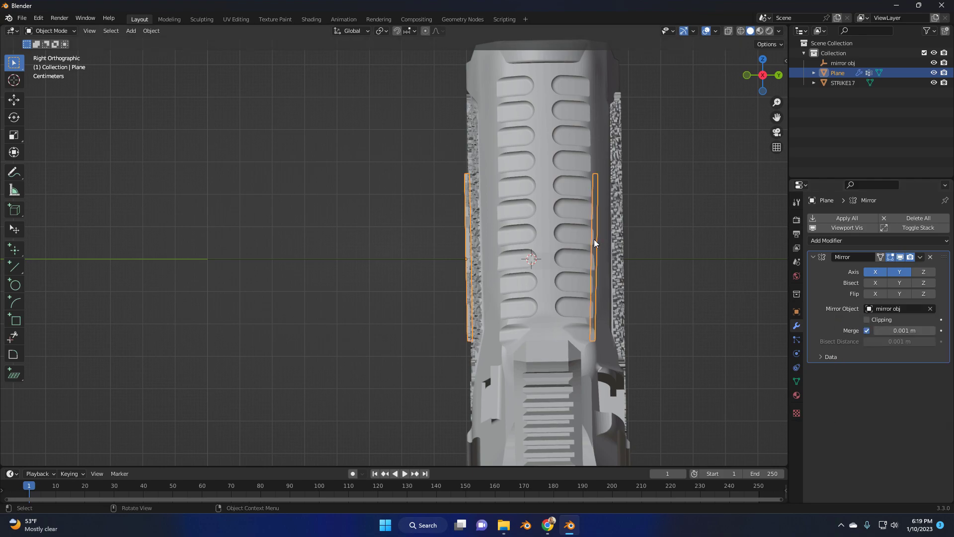
Apply the Mirror modifier so the emblem's mirrored copy becomes real geometry
{"action": "middle_click_drag", "start_coordinate": [660, 190], "coordinate": [630, 262], "text": "shift"}
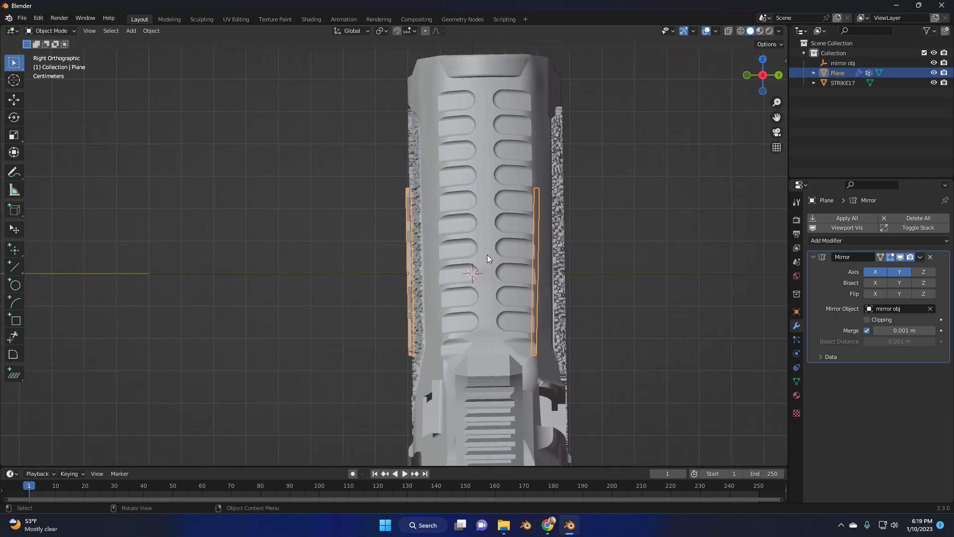
{"action": "middle_click_drag", "start_coordinate": [630, 201], "coordinate": [648, 323], "text": "shift"}
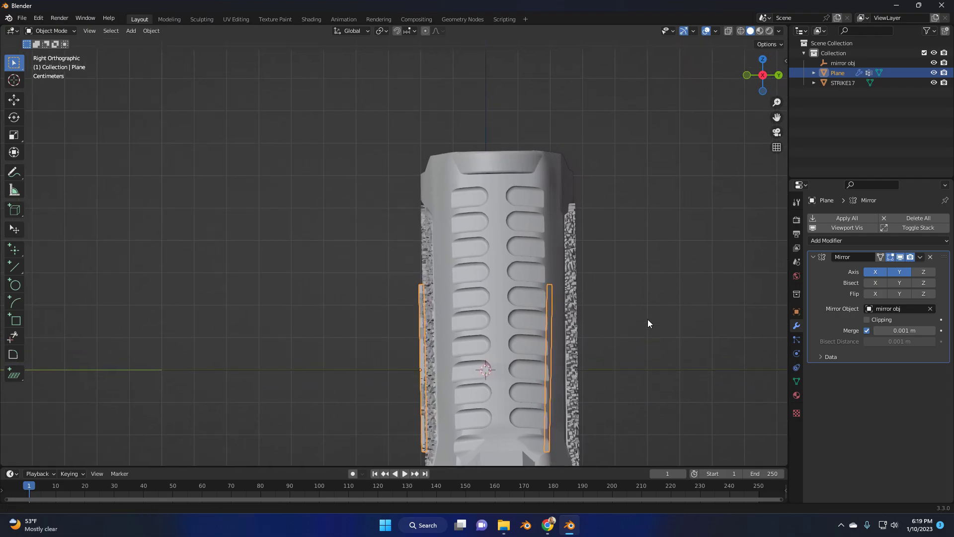
{"action": "middle_click_drag", "start_coordinate": [486, 150], "coordinate": [549, 177], "text": "shift"}
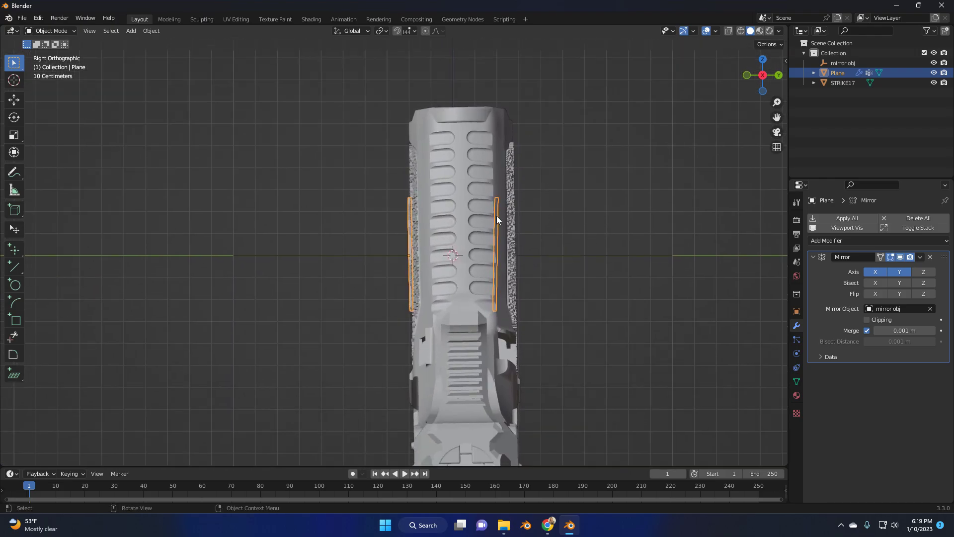
{"action": "middle_click_drag", "start_coordinate": [597, 251], "coordinate": [586, 260], "text": "shift"}
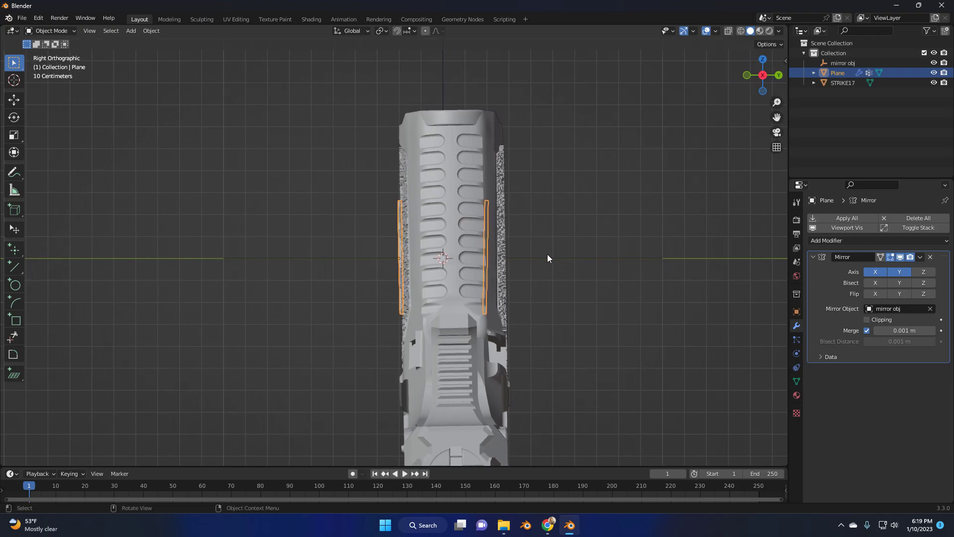
{"action": "left_click", "coordinate": [920, 257]}
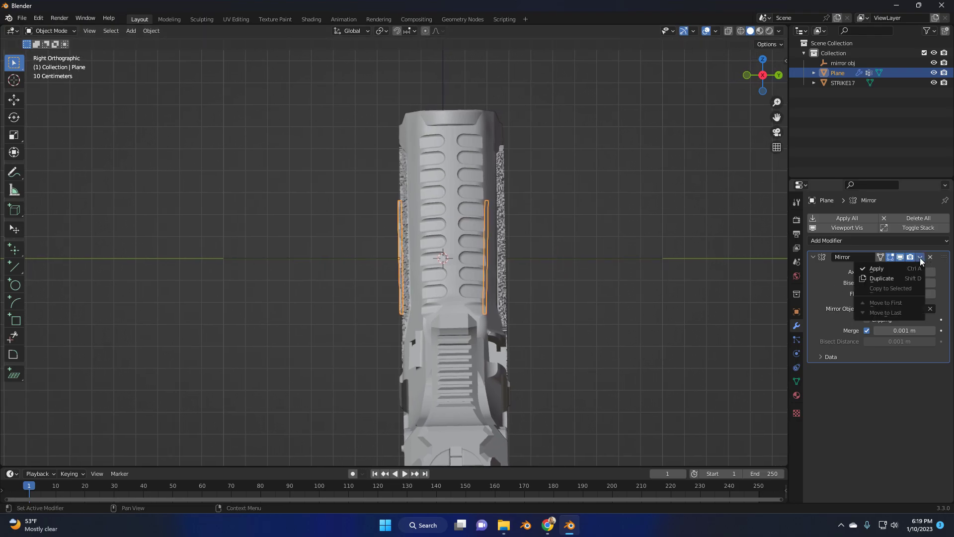
{"action": "left_click", "coordinate": [879, 269]}
{"action": "middle_click_drag", "start_coordinate": [559, 227], "coordinate": [551, 222], "text": "shift"}
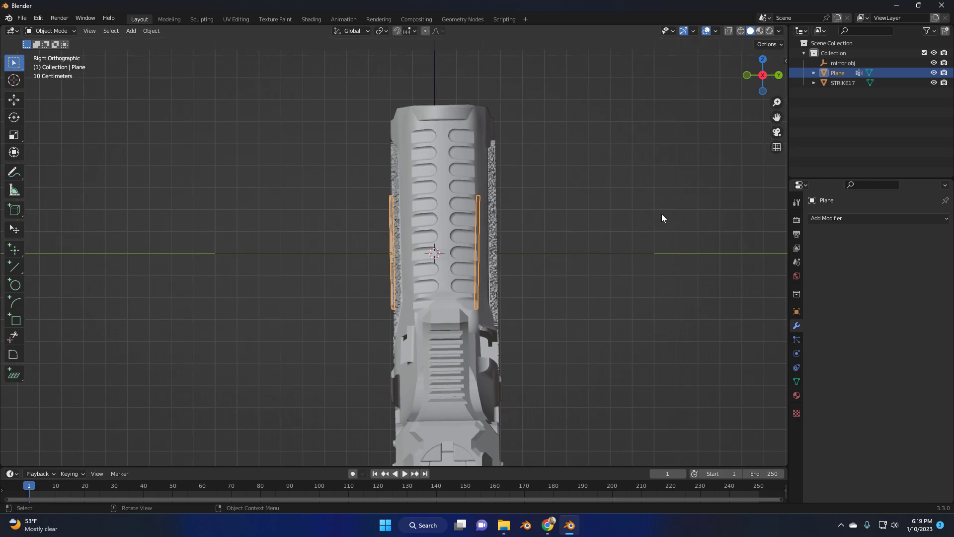
In Edit Mode with X-ray, select only the mirrored emblem copy and move it about 0.084 m along global Y onto the opposite grip panel
{"action": "key", "text": "Tab"}
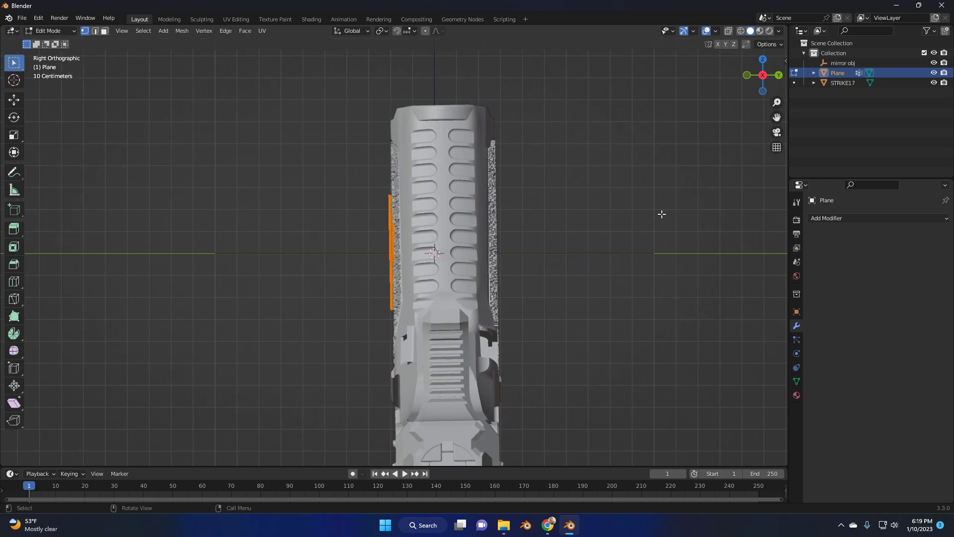
{"action": "left_click", "coordinate": [726, 32]}
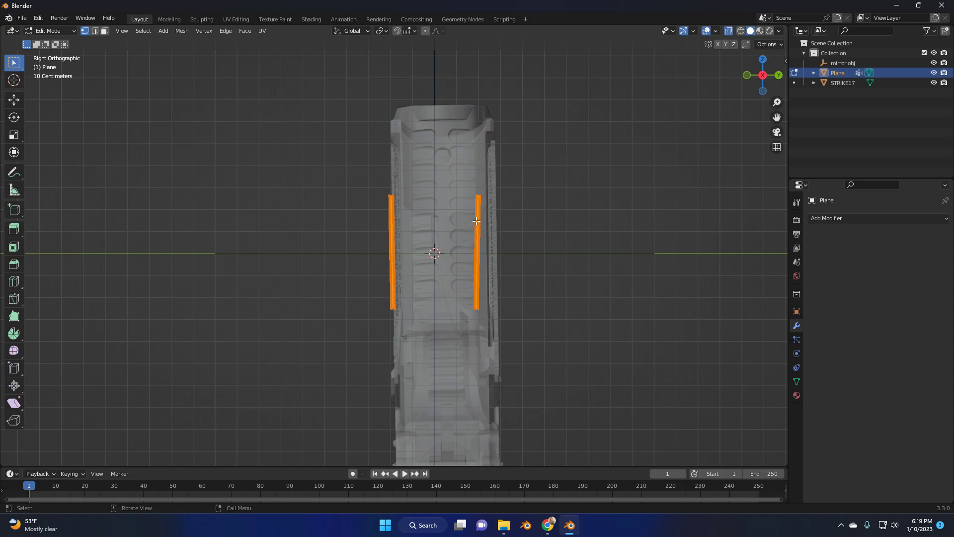
{"action": "left_click_drag", "start_coordinate": [443, 175], "coordinate": [559, 338]}
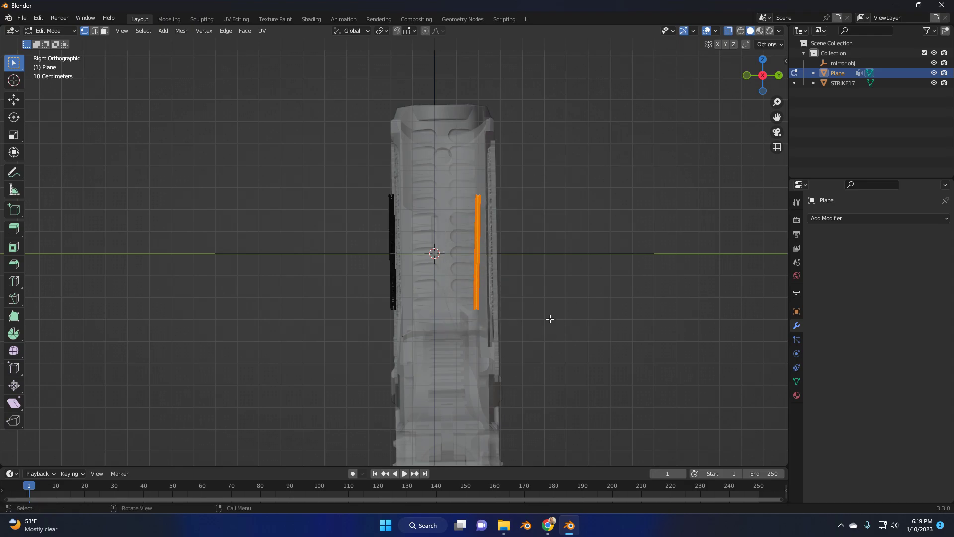
{"action": "key", "text": "g"}
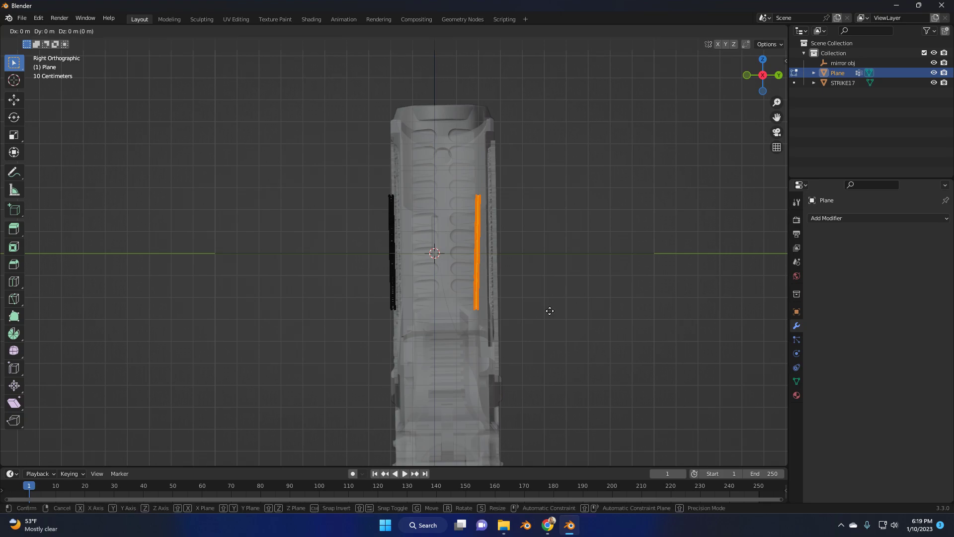
{"action": "key", "text": "y"}
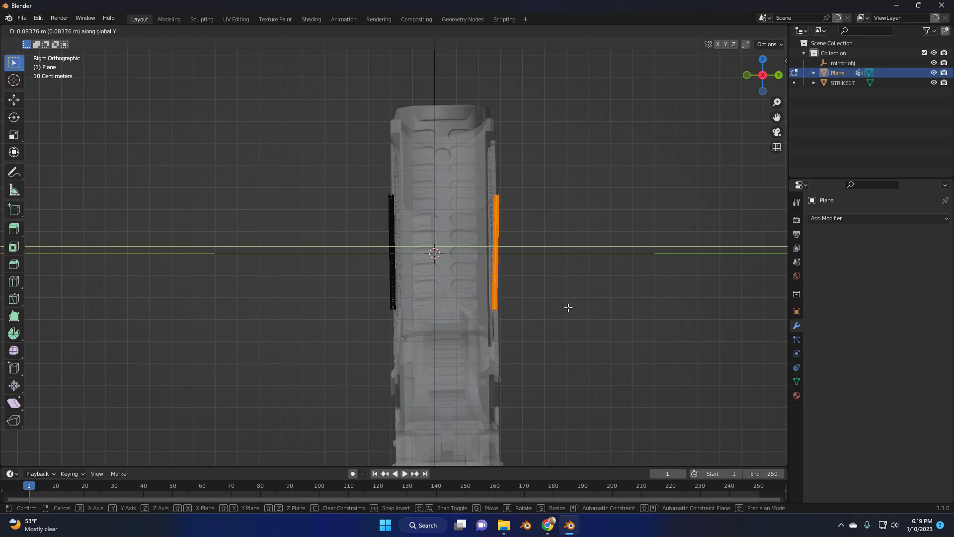
{"action": "left_click", "coordinate": [568, 305]}
{"action": "scroll", "coordinate": [578, 204], "scroll_direction": "up", "scroll_amount": 4}
{"action": "scroll", "coordinate": [620, 273], "scroll_direction": "right", "scroll_amount": 4, "text": "ctrl"}
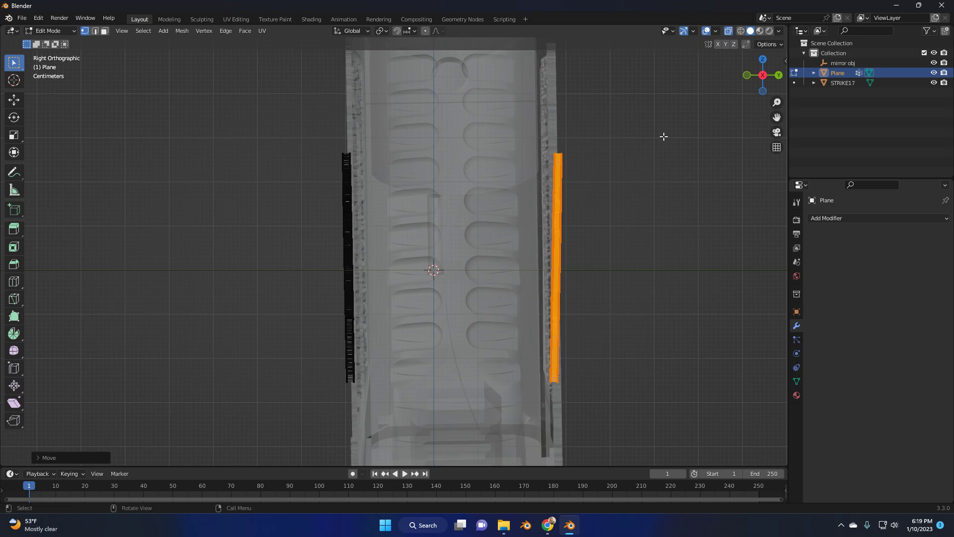
{"action": "key", "text": "Tab"}
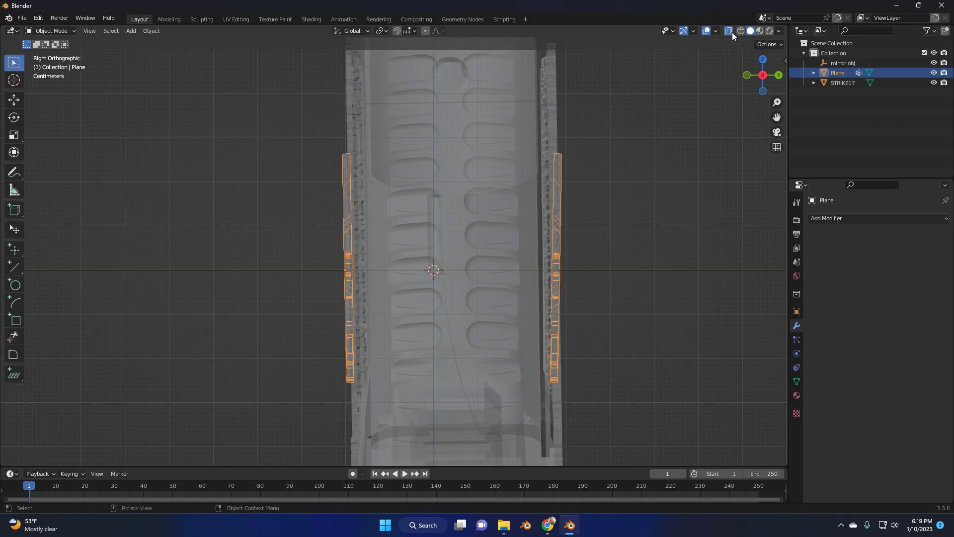
{"action": "left_click", "coordinate": [729, 31]}
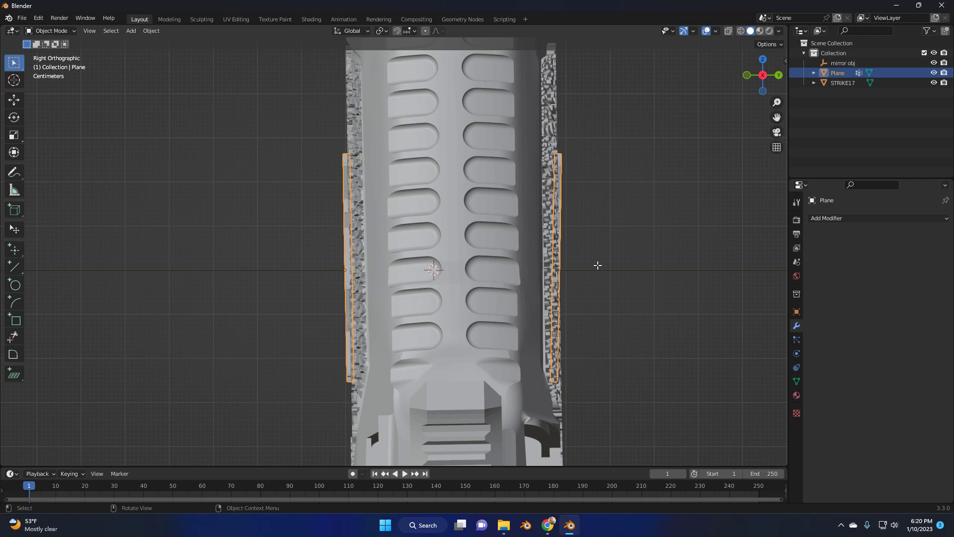
Rotate the mirrored emblem copy about -1.8° in the right orthographic view to align it with the grip's side surface
{"action": "key", "text": "Tab"}
{"action": "key", "text": "r"}
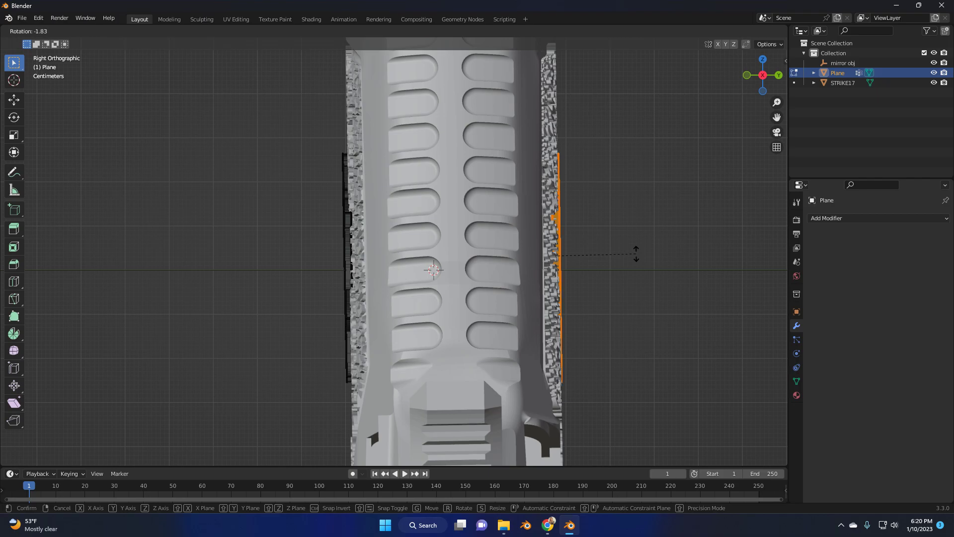
{"action": "left_click", "coordinate": [637, 253]}
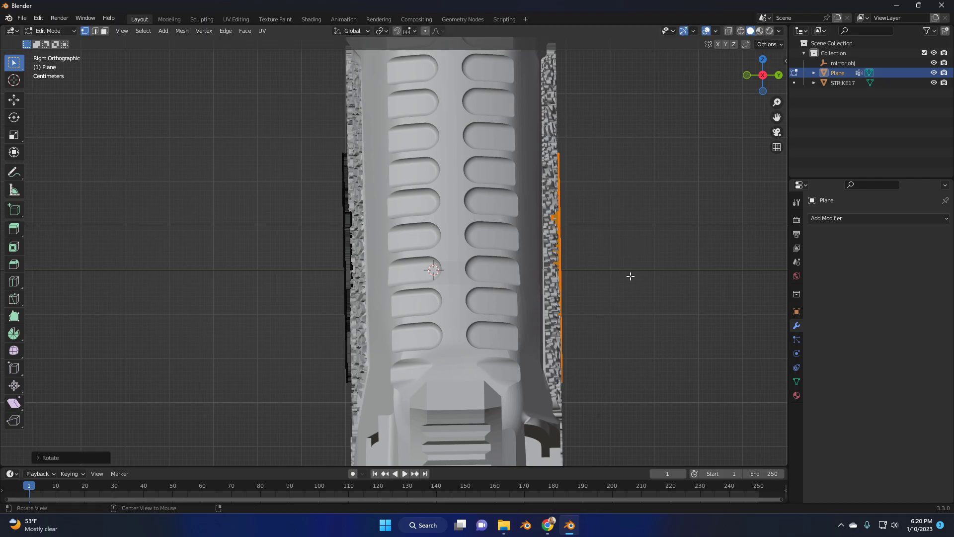
Nudge the mirrored emblem copy about 0.003 m along global Y against the grip panel and return to Object Mode
{"action": "middle_click_drag", "start_coordinate": [628, 273], "coordinate": [500, 316]}
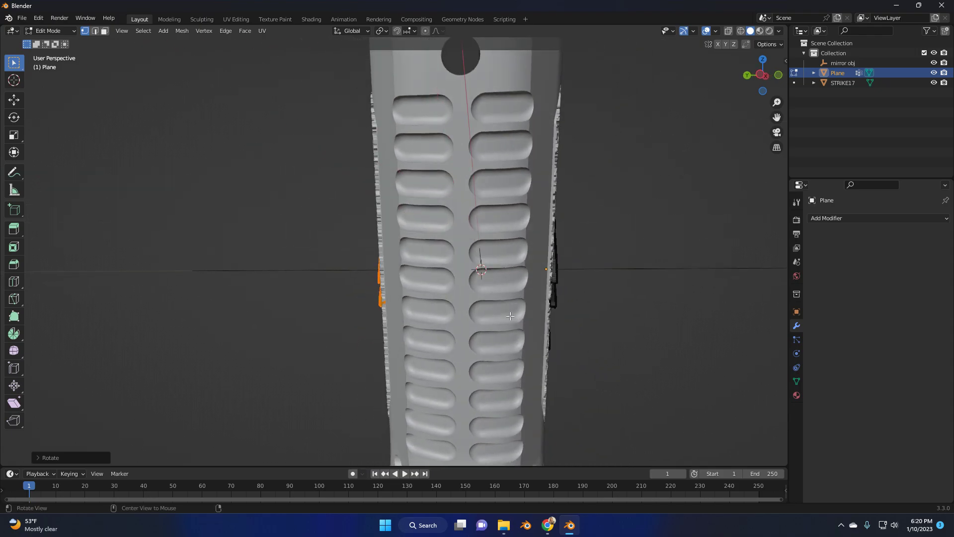
{"action": "key", "text": "g"}
{"action": "key", "text": "y"}
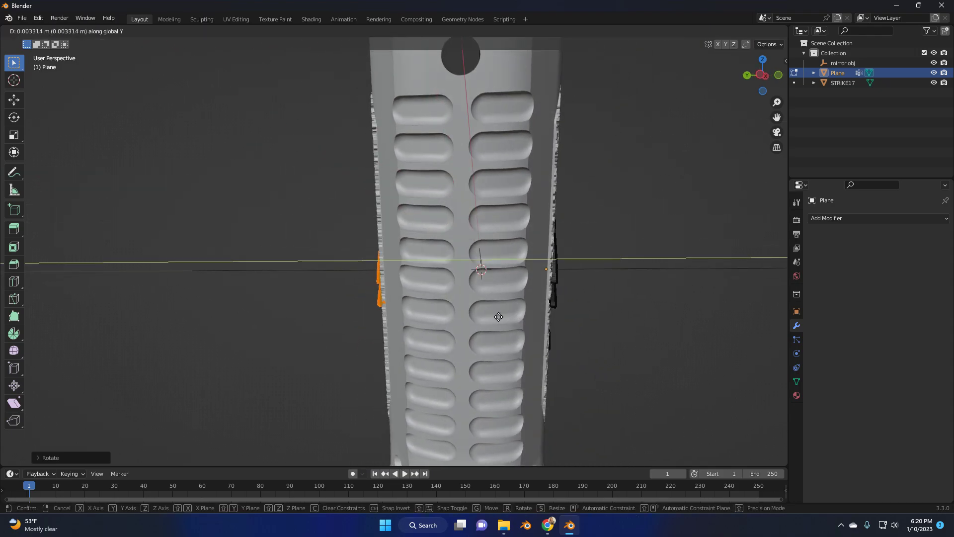
{"action": "left_click", "coordinate": [499, 317]}
{"action": "middle_click_drag", "start_coordinate": [673, 305], "coordinate": [606, 312]}
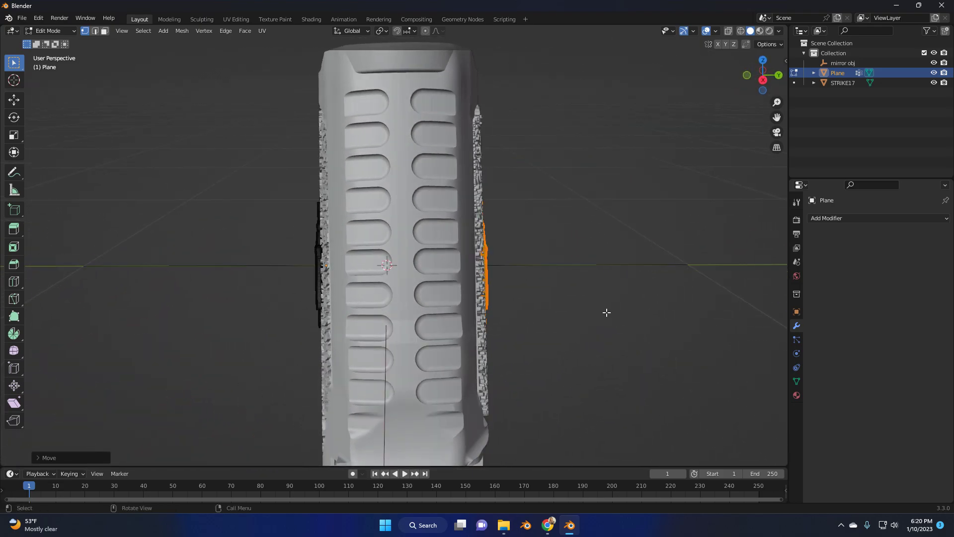
{"action": "key", "text": "Tab"}
{"action": "middle_click_drag", "start_coordinate": [586, 273], "coordinate": [602, 257]}
{"action": "middle_click_drag", "start_coordinate": [584, 251], "coordinate": [530, 259]}
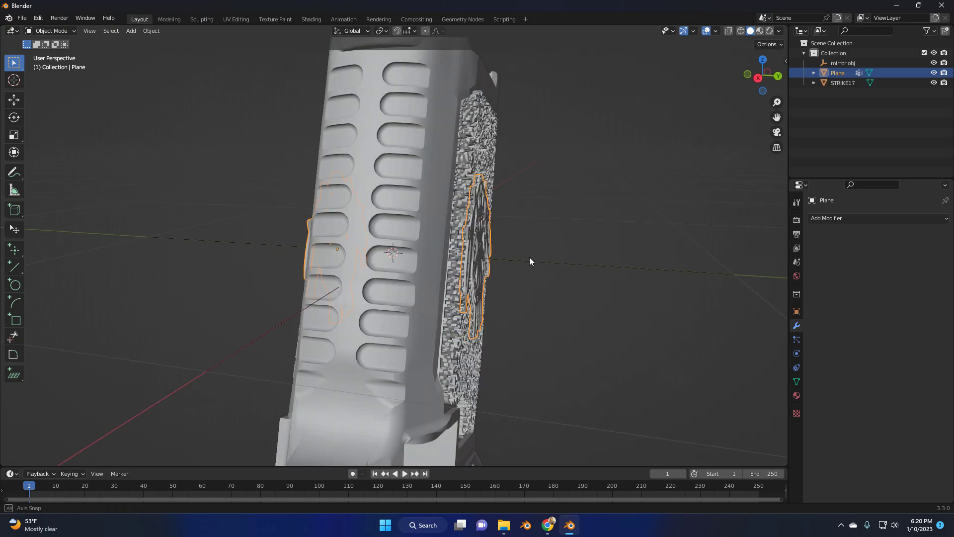
Switch the emblem to Sculpt Mode and set up the Grab brush with a 112 px radius
{"action": "left_click", "coordinate": [71, 30]}
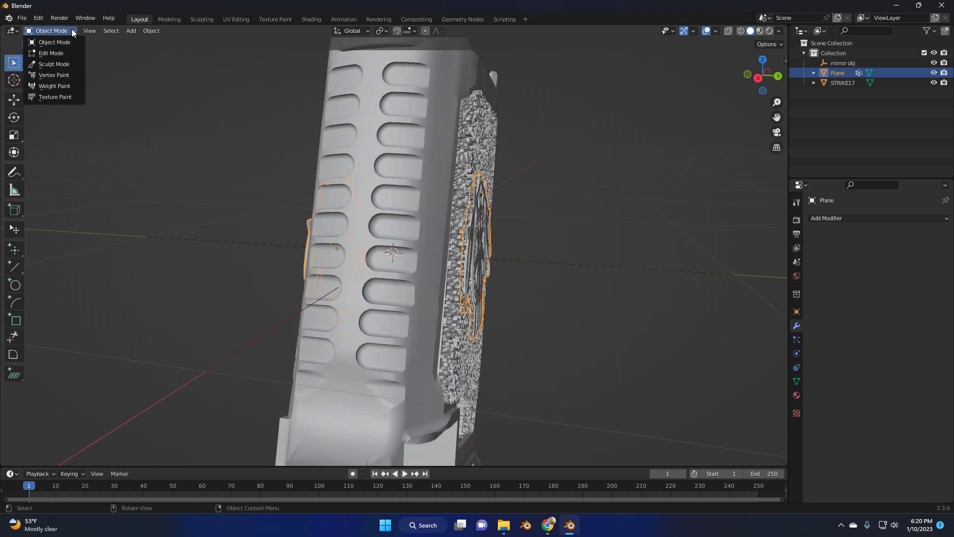
{"action": "left_click", "coordinate": [55, 64]}
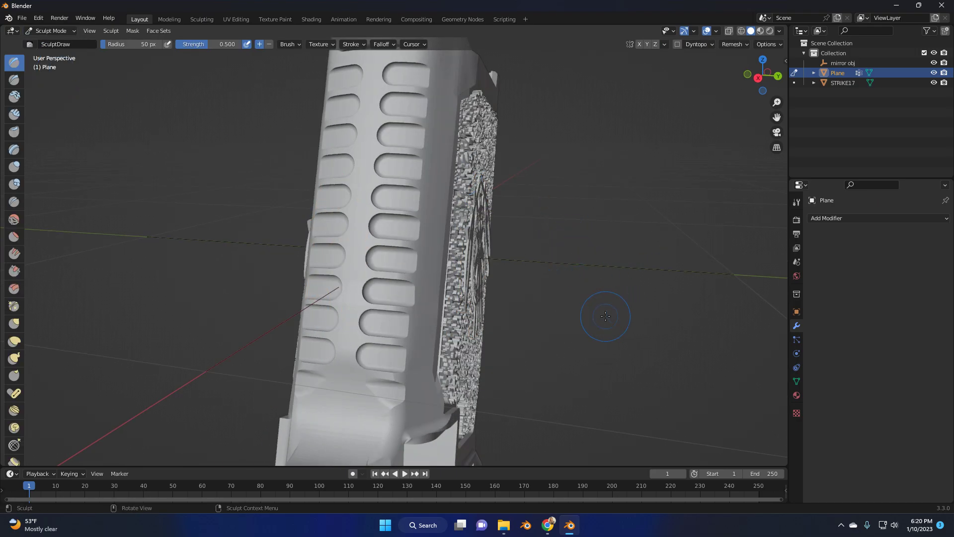
{"action": "key", "text": "g"}
{"action": "key", "text": "f"}
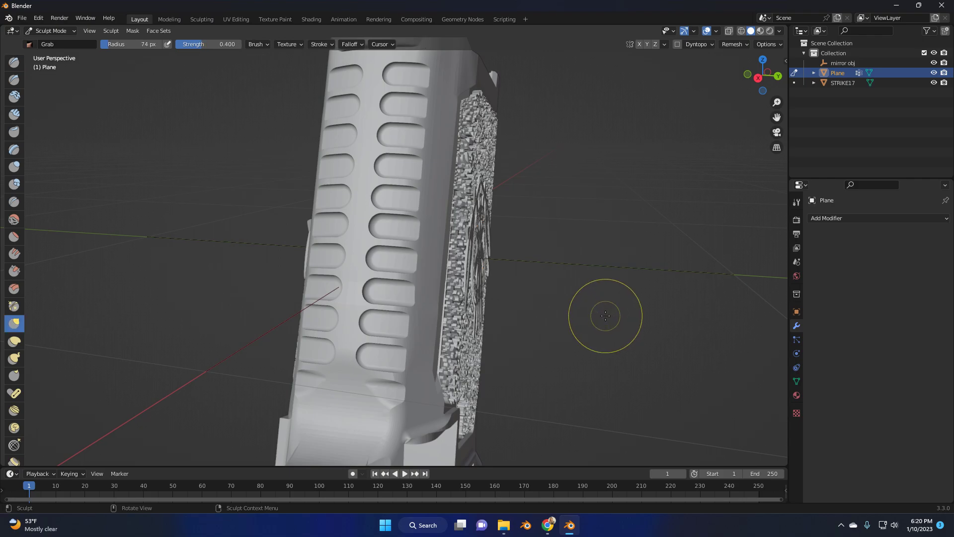
{"action": "left_click", "coordinate": [646, 351]}
Push the protruding parts of the original emblem on the negative-Y side closer to the grip panel with Grab strokes from both edges
{"action": "scroll", "coordinate": [560, 273], "scroll_direction": "up", "scroll_amount": 6}
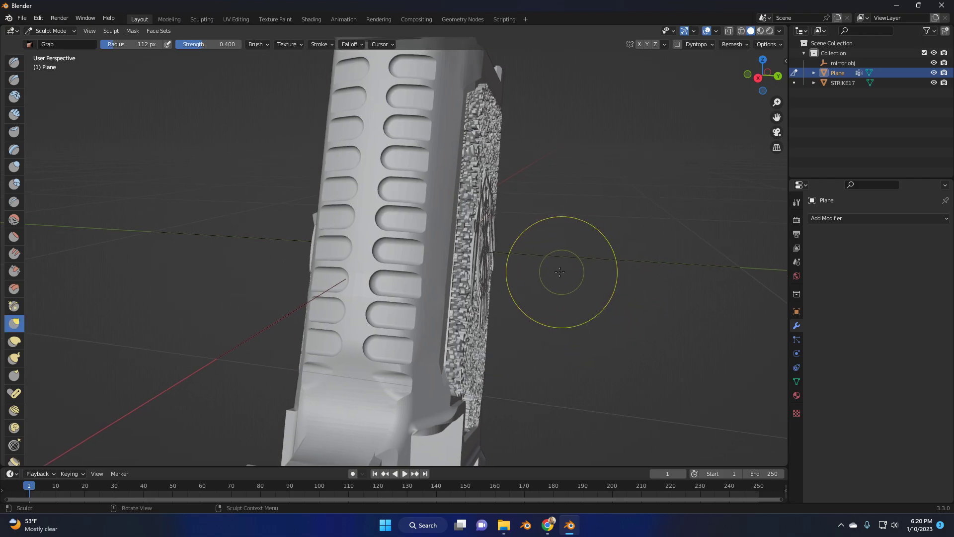
{"action": "mouse_move", "coordinate": [560, 272]}
{"action": "middle_mouse_down"}
{"action": "mouse_move", "coordinate": [466, 249]}
{"action": "mouse_move", "coordinate": [558, 277]}
{"action": "mouse_move", "coordinate": [455, 273]}
{"action": "mouse_move", "coordinate": [452, 292]}
{"action": "mouse_move", "coordinate": [486, 276]}
{"action": "middle_mouse_up"}
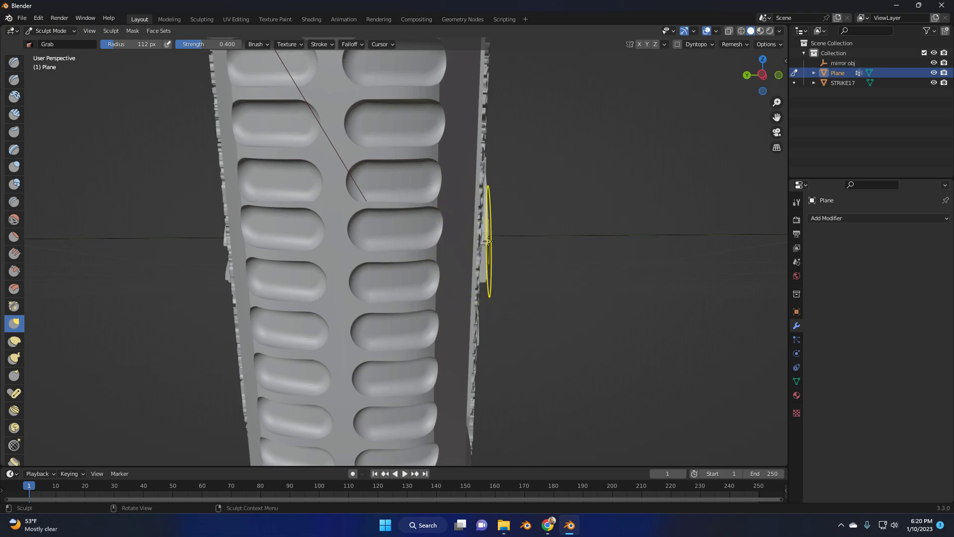
{"action": "left_click_drag", "start_coordinate": [488, 241], "coordinate": [485, 222]}
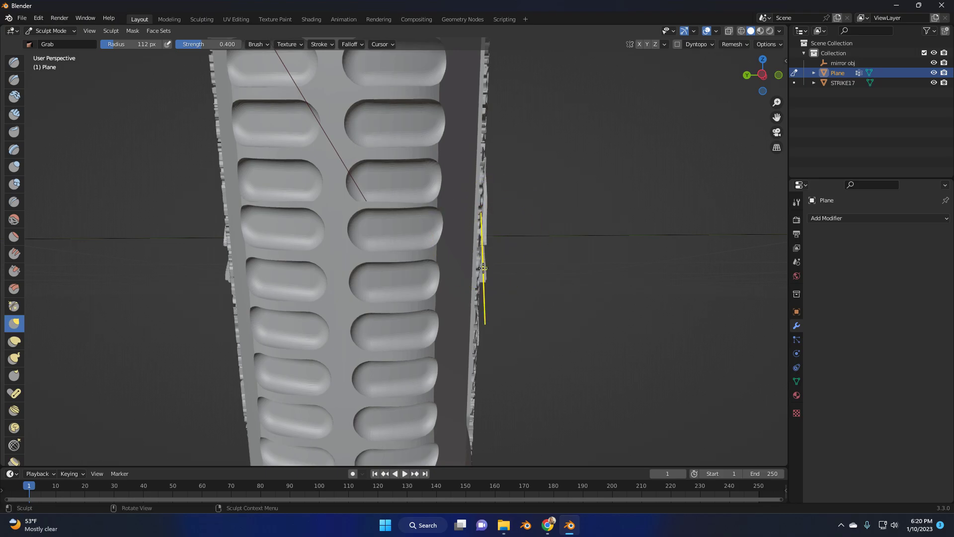
{"action": "left_click_drag", "start_coordinate": [485, 279], "coordinate": [486, 250]}
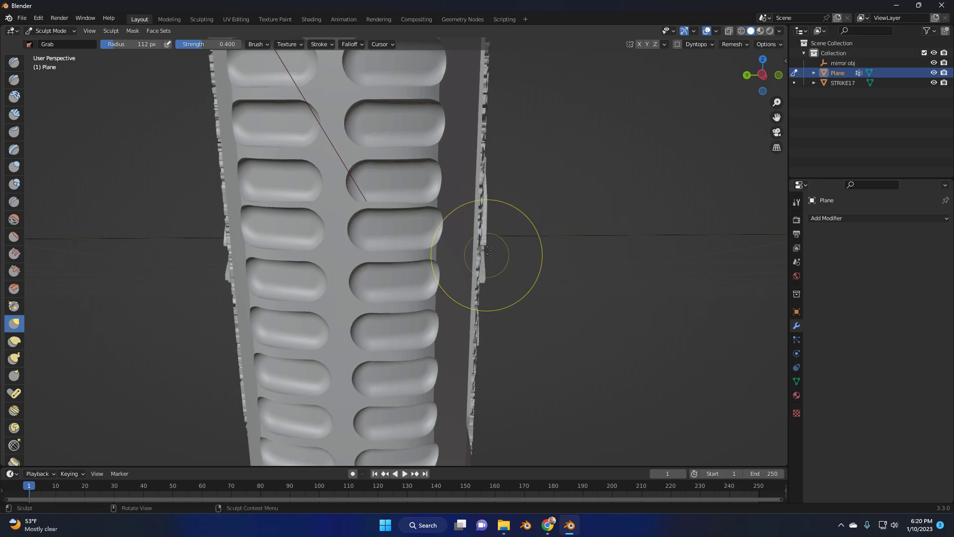
{"action": "middle_click_drag", "start_coordinate": [486, 220], "coordinate": [460, 326]}
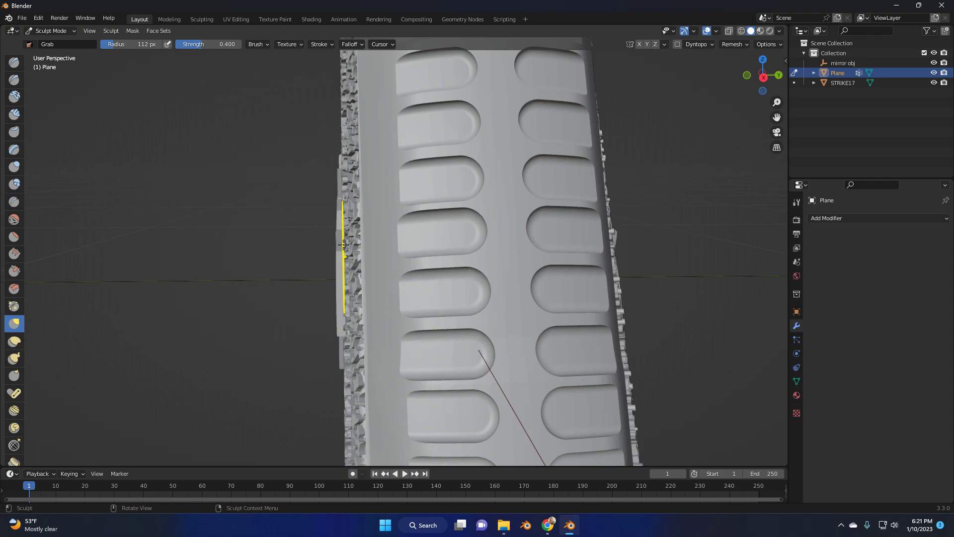
{"action": "left_click_drag", "start_coordinate": [339, 236], "coordinate": [339, 307]}
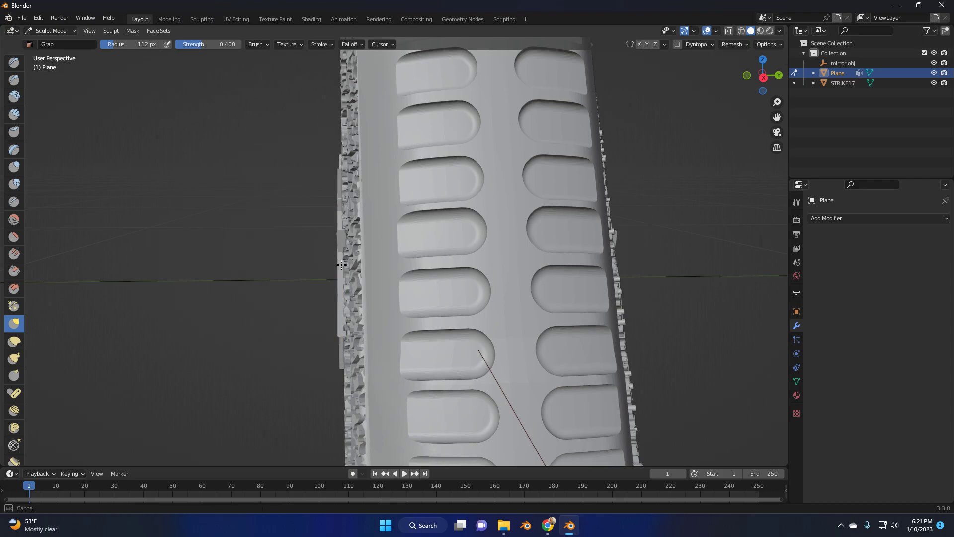
Return the emblem to Object Mode and deselect it
{"action": "mouse_move", "coordinate": [401, 269]}
{"action": "middle_mouse_down"}
{"action": "mouse_move", "coordinate": [532, 247]}
{"action": "mouse_move", "coordinate": [567, 298]}
{"action": "mouse_move", "coordinate": [581, 251]}
{"action": "middle_mouse_up"}
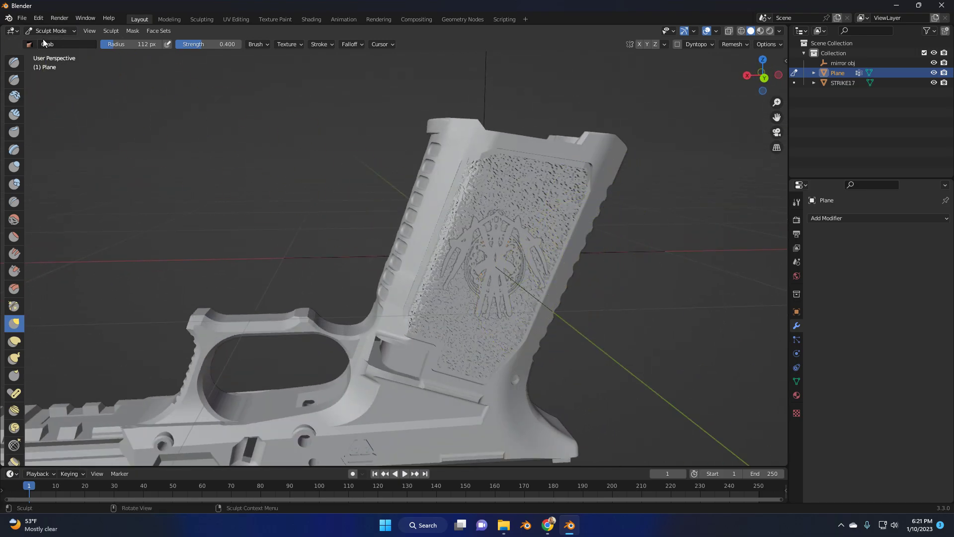
{"action": "left_click", "coordinate": [66, 35]}
{"action": "left_click", "coordinate": [66, 40]}
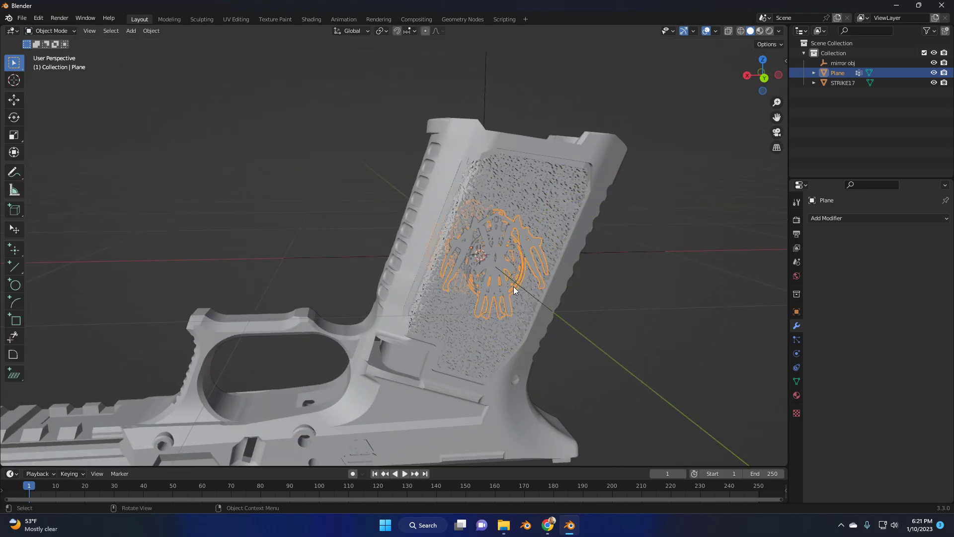
{"action": "left_click", "coordinate": [636, 307]}
{"action": "middle_click_drag", "start_coordinate": [636, 306], "coordinate": [507, 332], "text": "shift"}
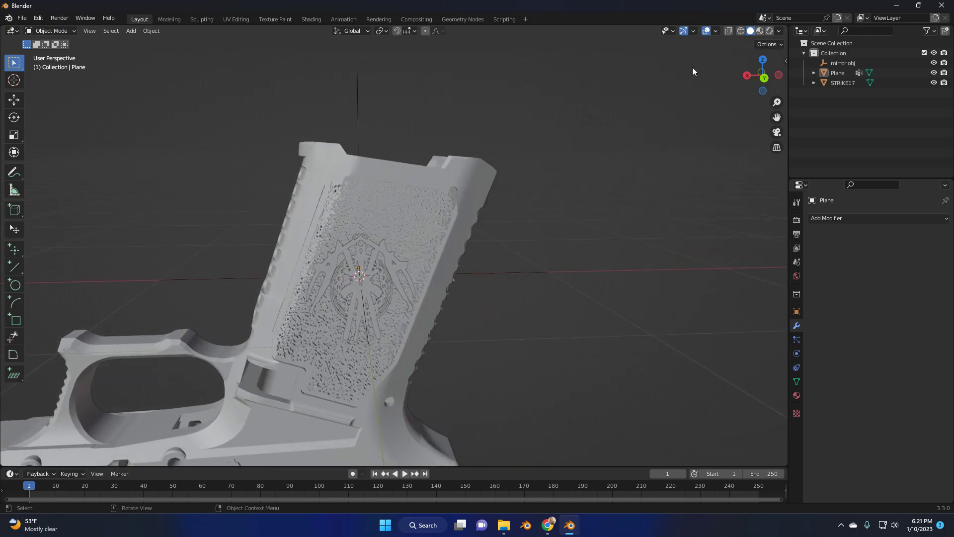
Turn off the Floor and Extras viewport overlays
{"action": "left_click", "coordinate": [716, 31]}
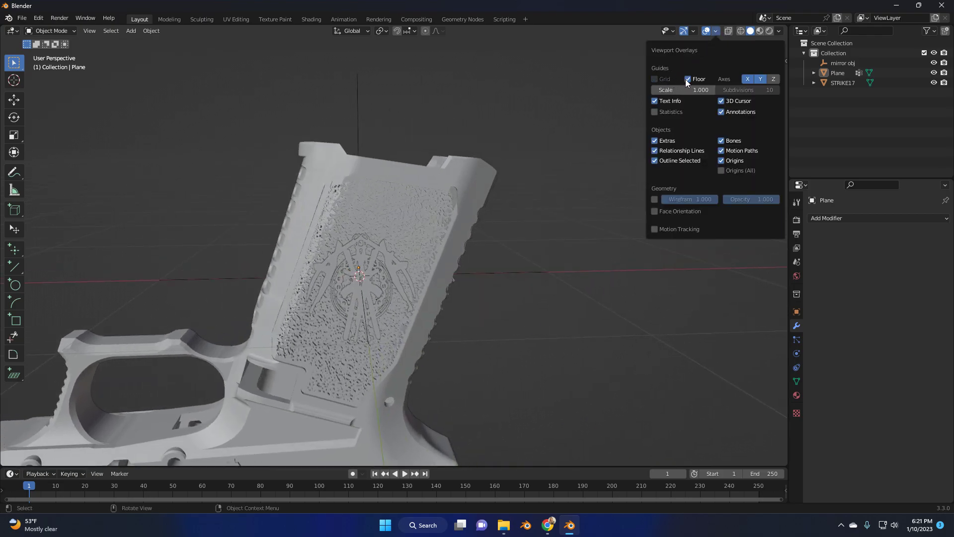
{"action": "left_click", "coordinate": [713, 31]}
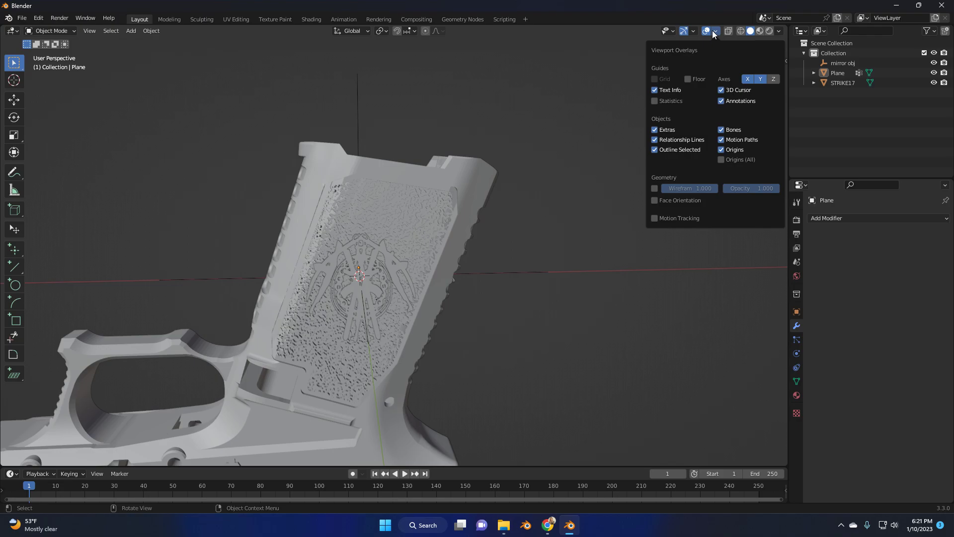
{"action": "left_click", "coordinate": [654, 130]}
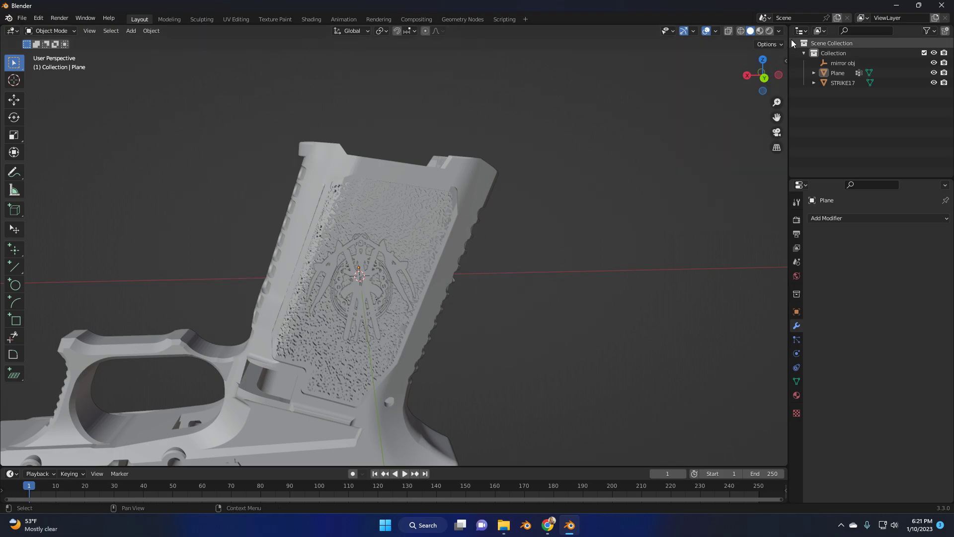
Switch the solid viewport lighting to MatCap and choose the dark grey glossy sphere with a small highlight
{"action": "left_click", "coordinate": [778, 31]}
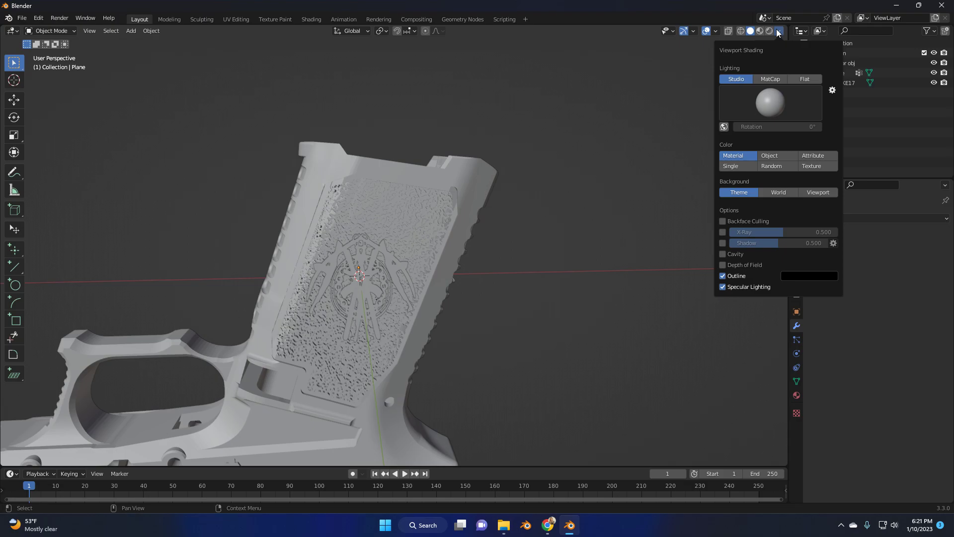
{"action": "left_click", "coordinate": [762, 79]}
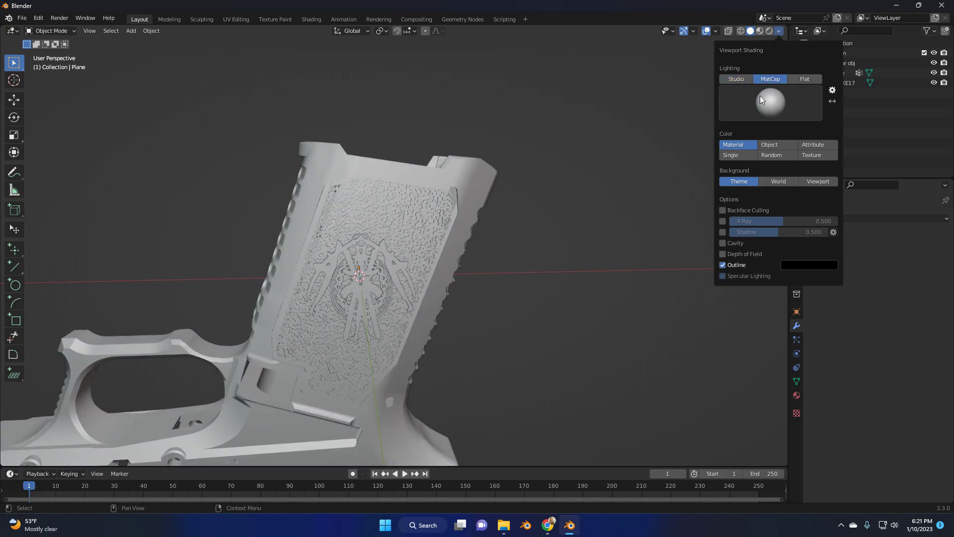
{"action": "left_click", "coordinate": [761, 98]}
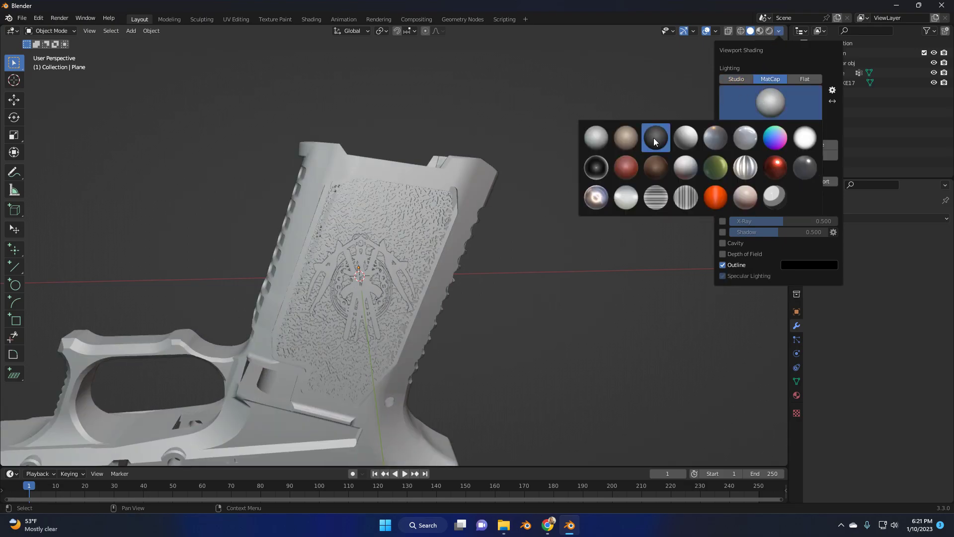
{"action": "left_click", "coordinate": [805, 172]}
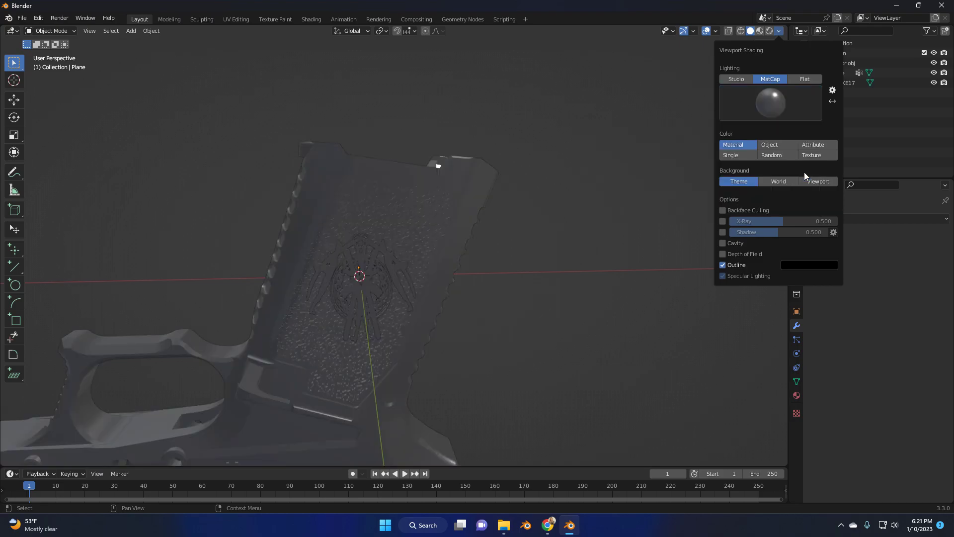
Set the viewport shading color to Single and darken it to a medium grey
{"action": "left_click", "coordinate": [779, 31]}
{"action": "left_click", "coordinate": [747, 153]}
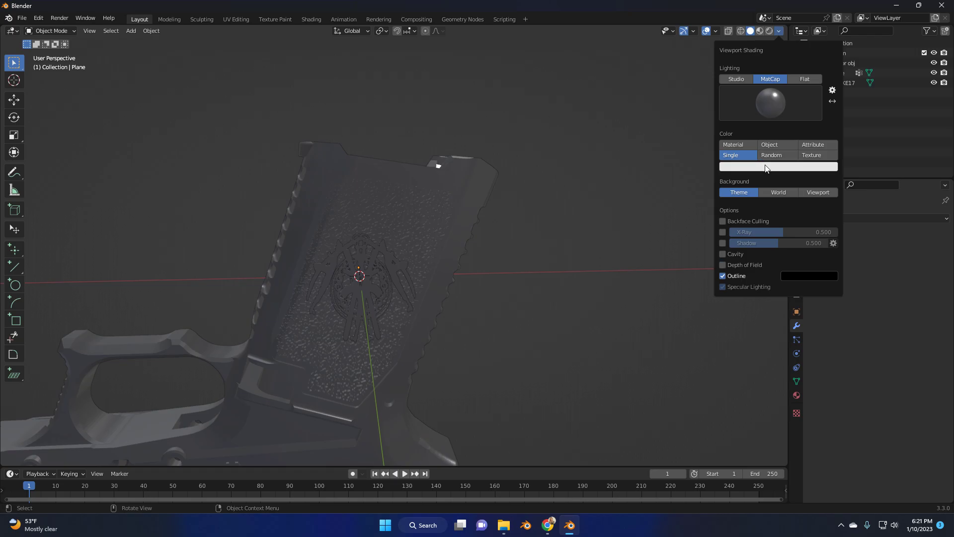
{"action": "left_click", "coordinate": [766, 167]}
{"action": "left_click", "coordinate": [804, 75]}
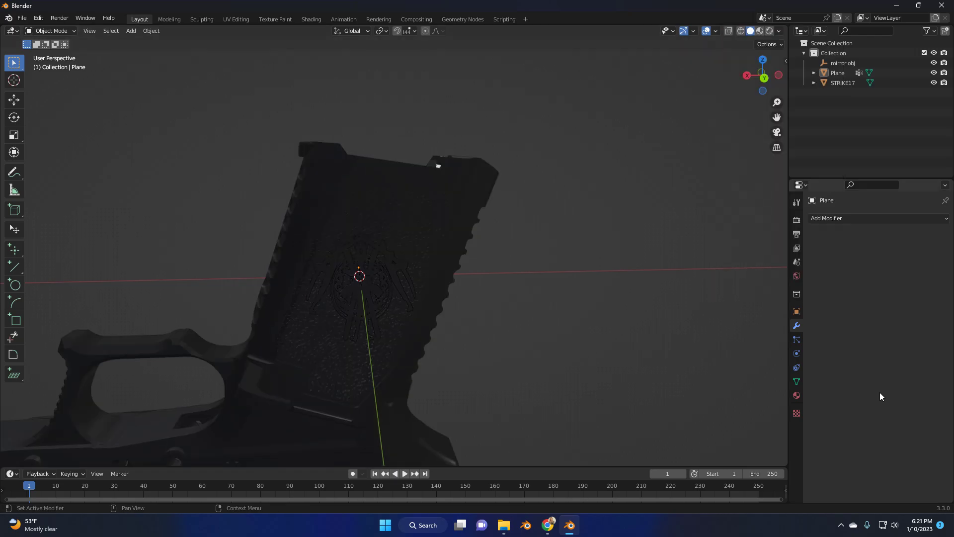
Enable Shadow and Cavity in the viewport shading options and view the pistol frame from its other side
{"action": "left_click", "coordinate": [780, 32]}
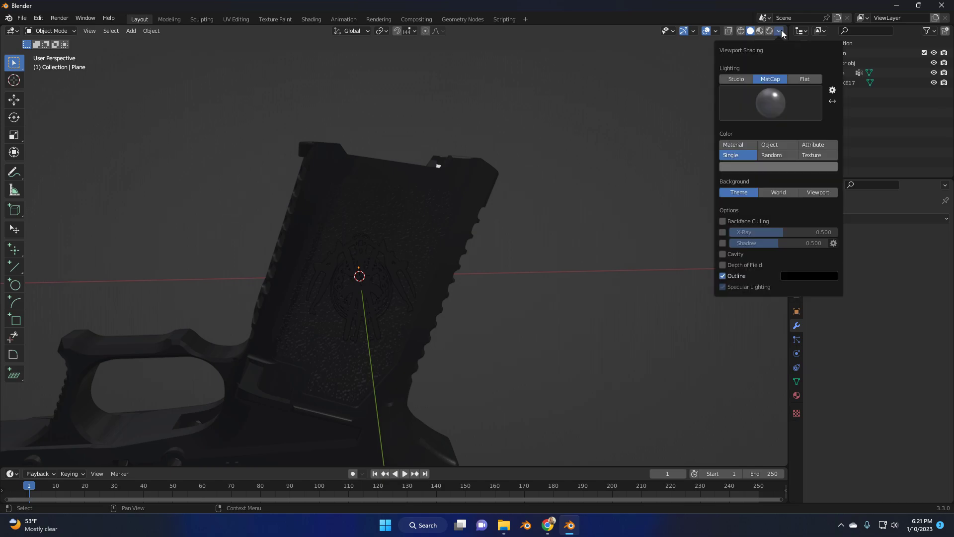
{"action": "left_click", "coordinate": [722, 243]}
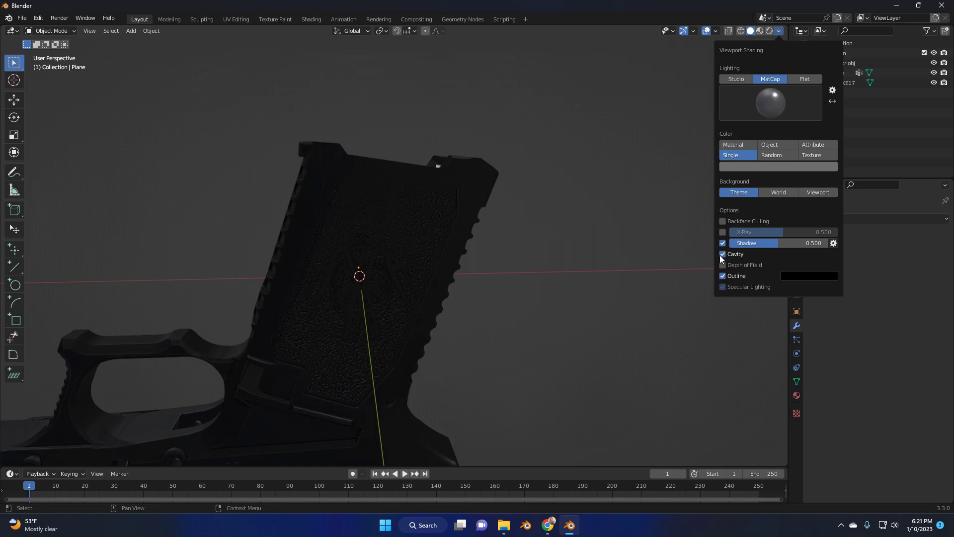
{"action": "left_click", "coordinate": [722, 254]}
{"action": "middle_click_drag", "start_coordinate": [503, 262], "coordinate": [524, 249]}
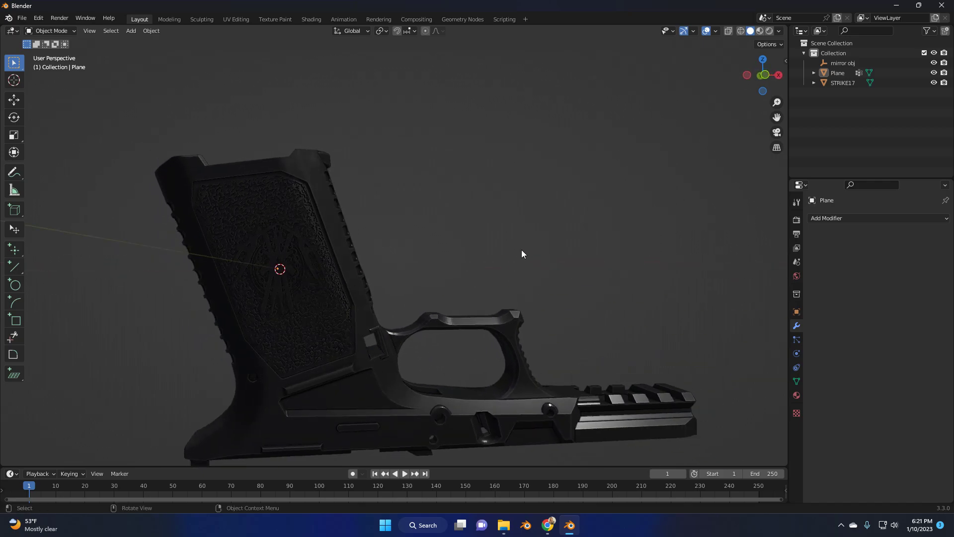